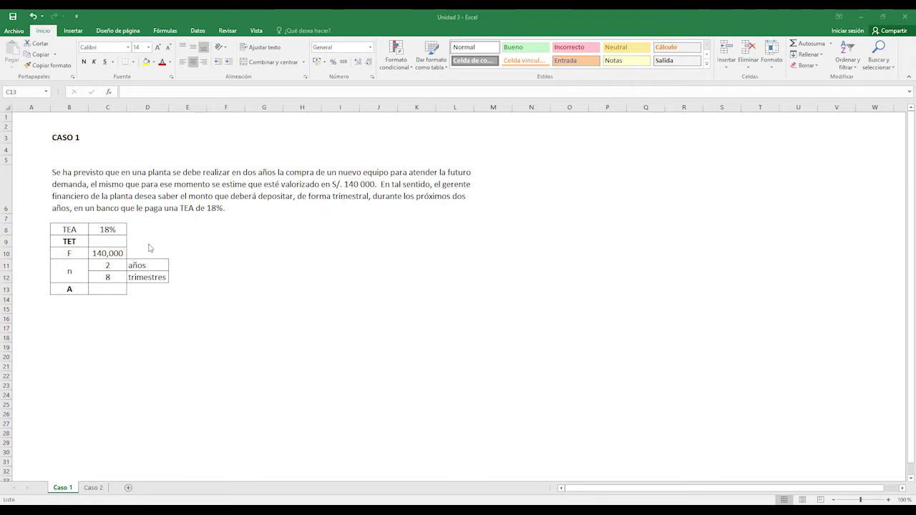
# Step: Calculate the quarterly rate TET in C9 from the TEA with the formula =POTENCIA(1+C8;1/4)-1
pyautogui.click(115, 229)
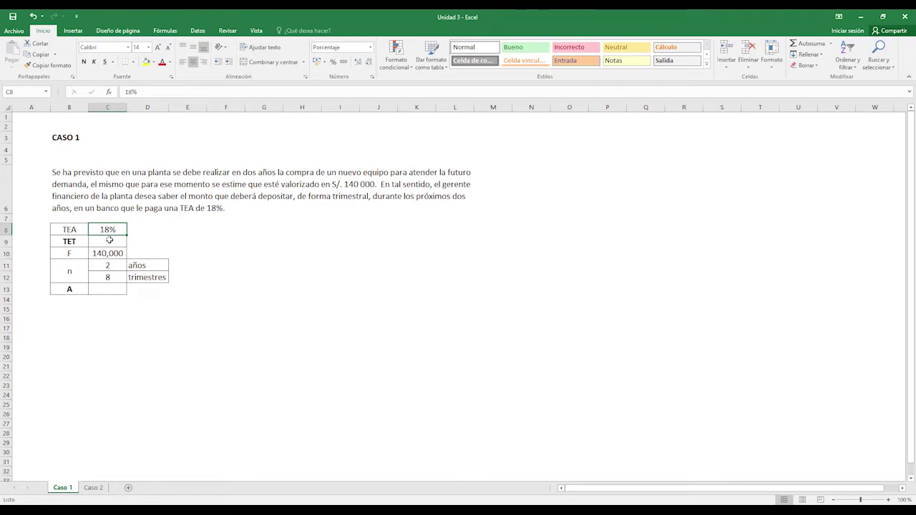
pyautogui.click(109, 241)
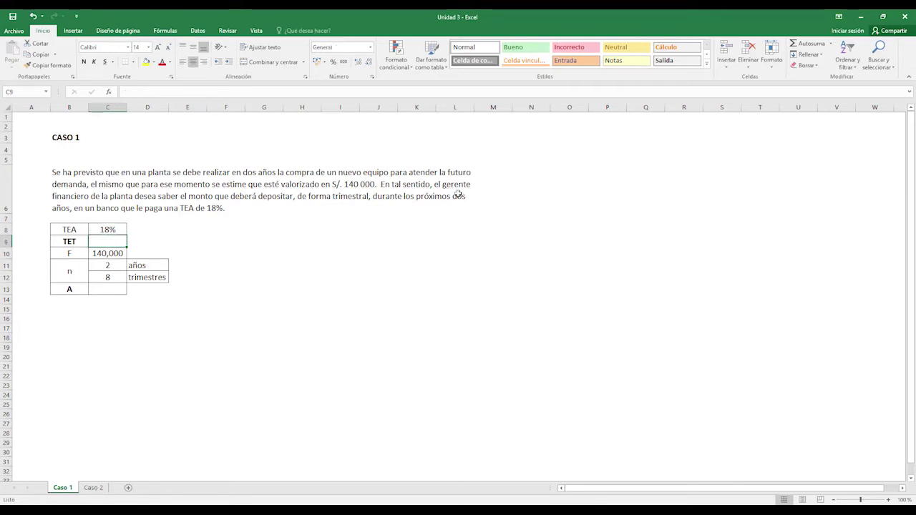
pyautogui.write('=')
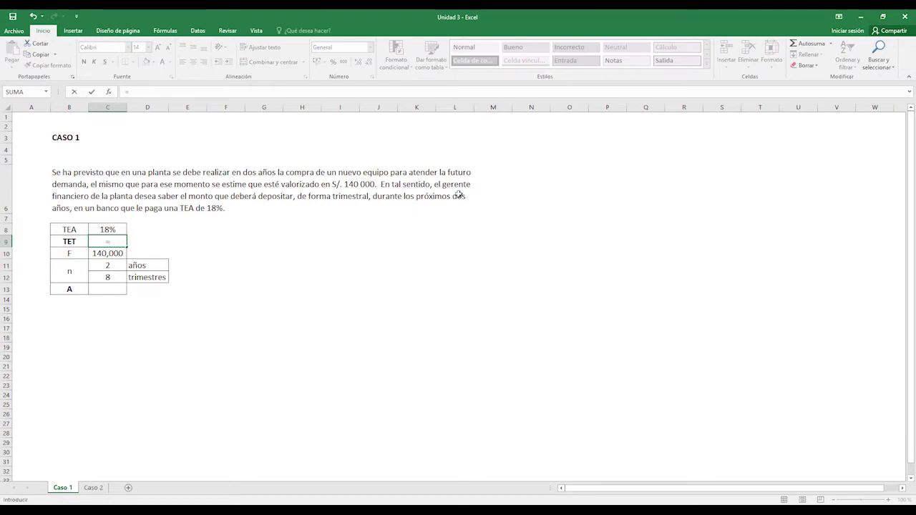
pyautogui.write('potencia(')
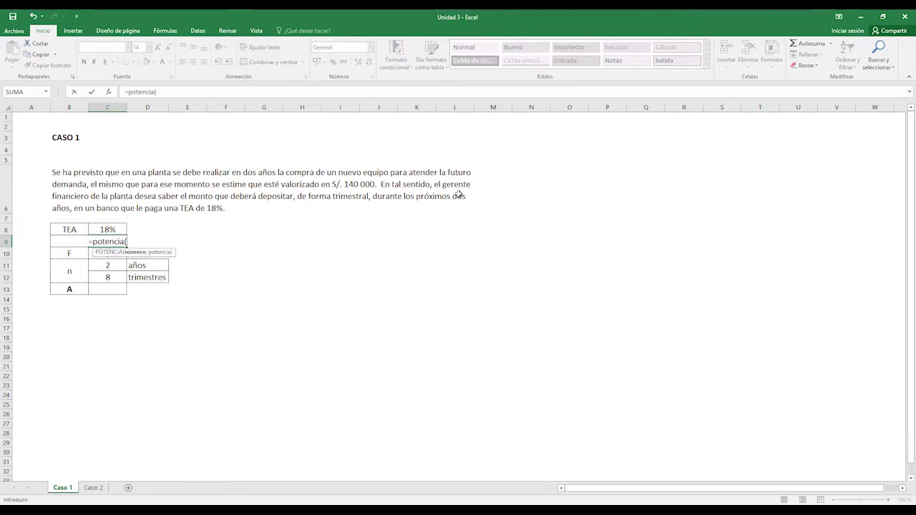
pyautogui.write('1')
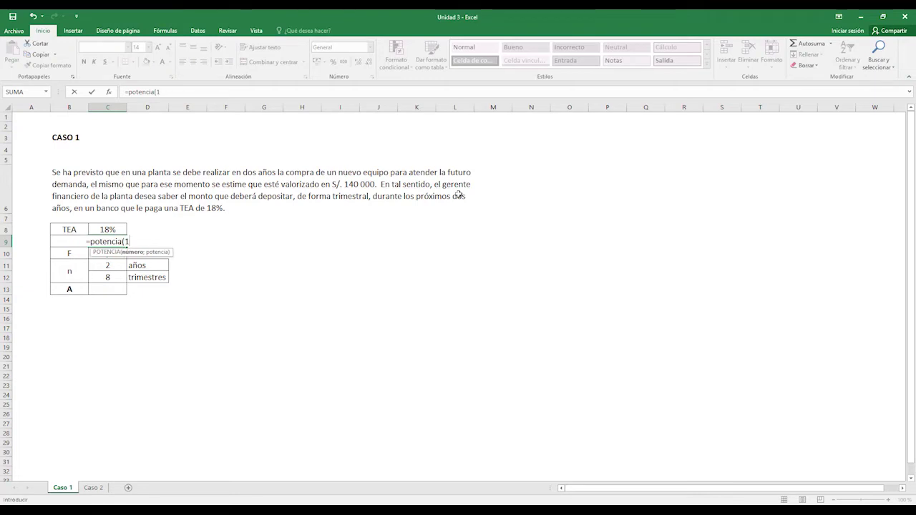
pyautogui.write('+')
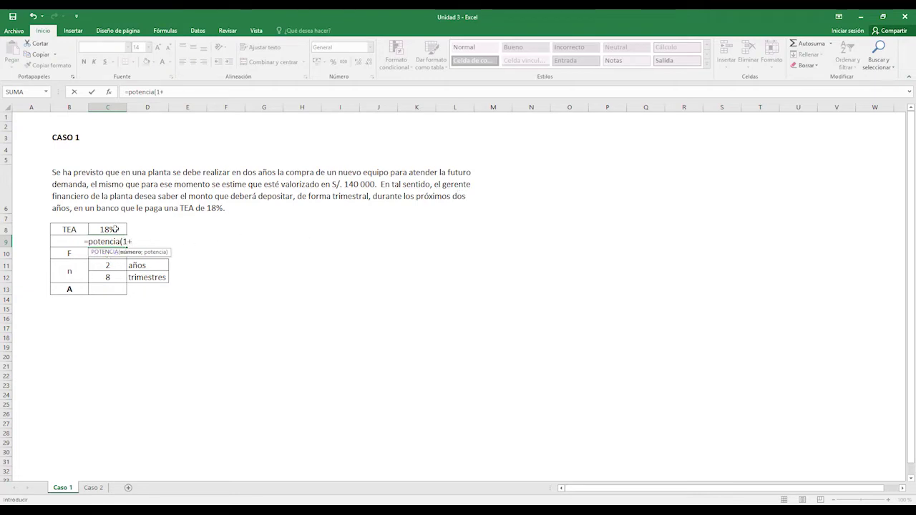
pyautogui.click(108, 230)
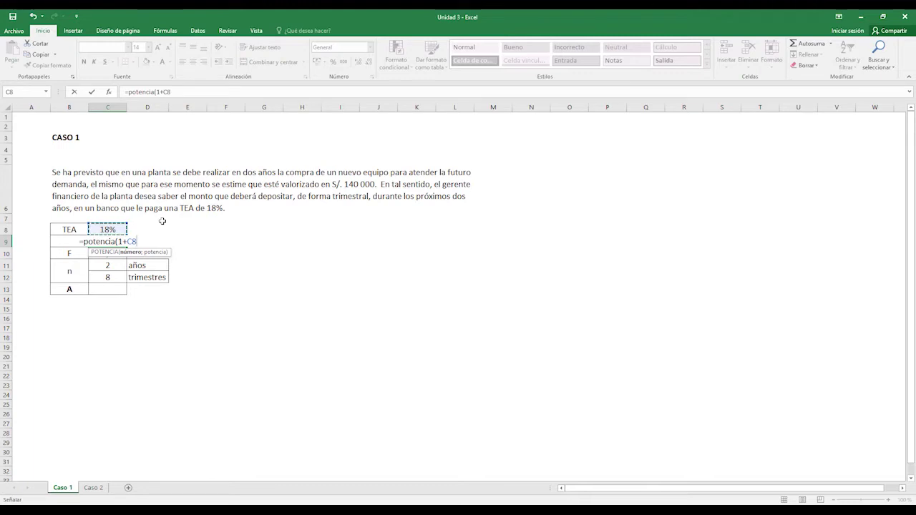
pyautogui.write(';')
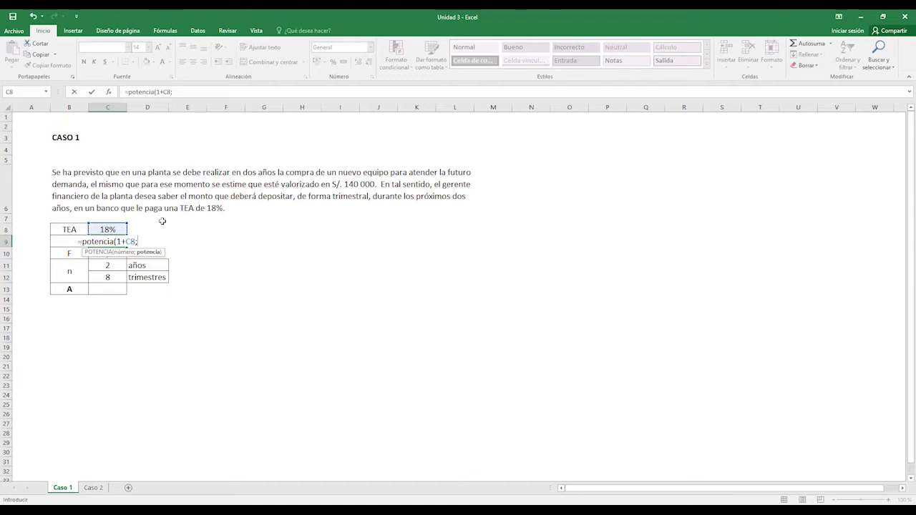
pyautogui.write('1')
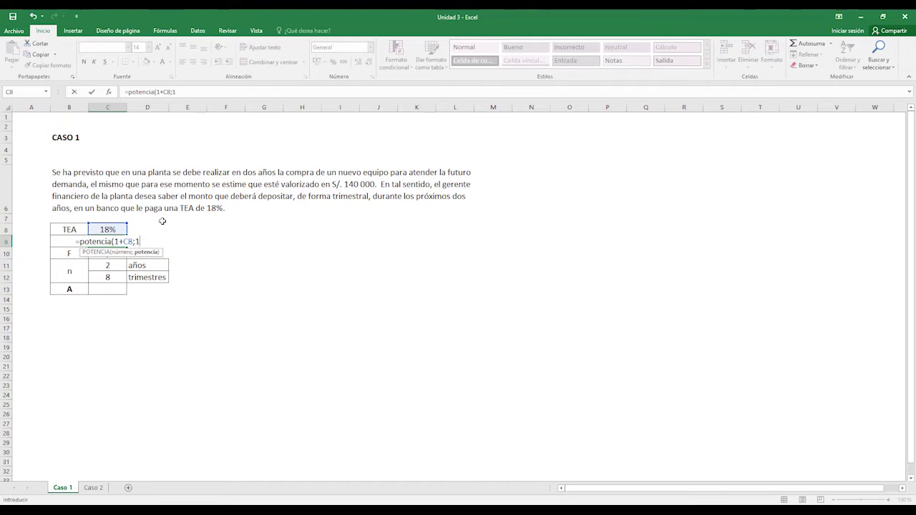
pyautogui.write('/4')
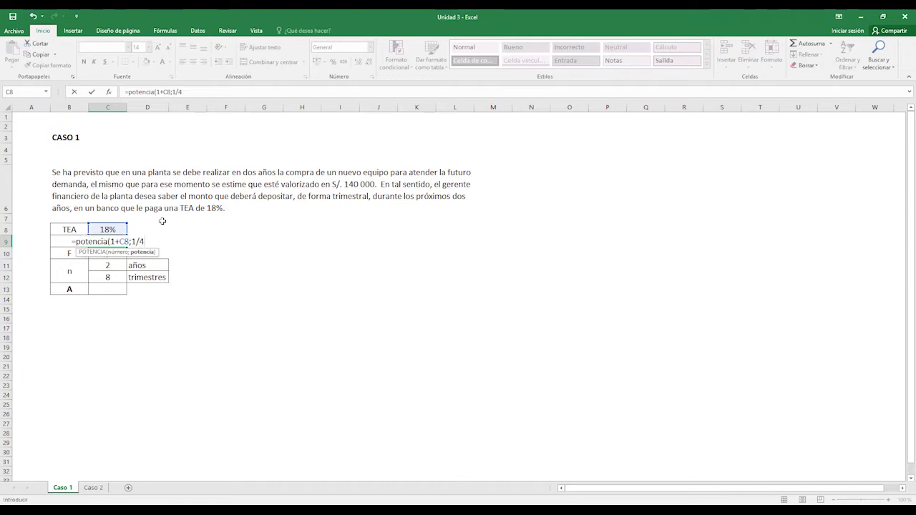
pyautogui.write(')')
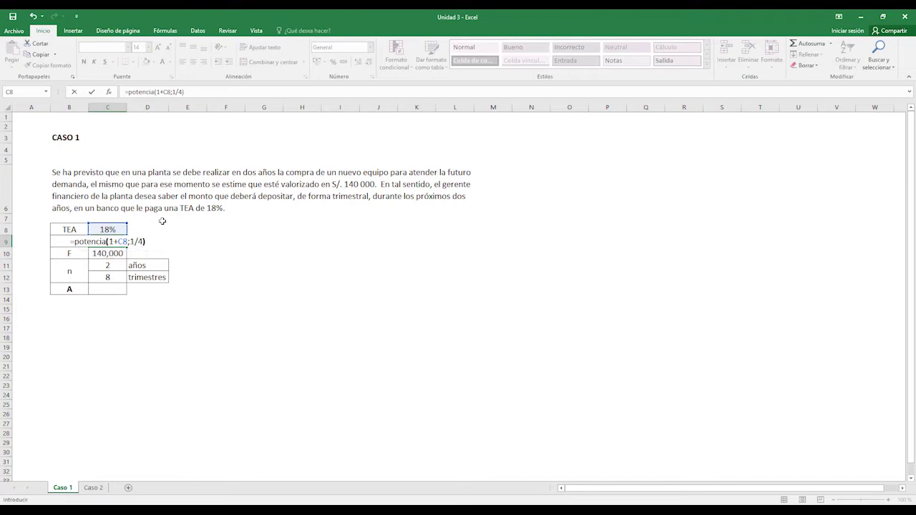
pyautogui.write('-1')
pyautogui.press('Return')
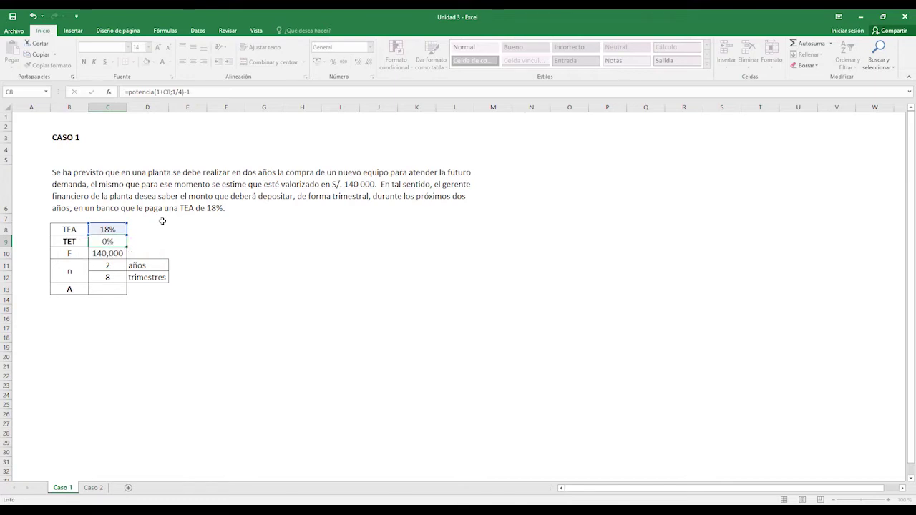
# Step: Copy the TEA cell's format onto the TET result in C9 and show it with two decimals
pyautogui.press('Up')
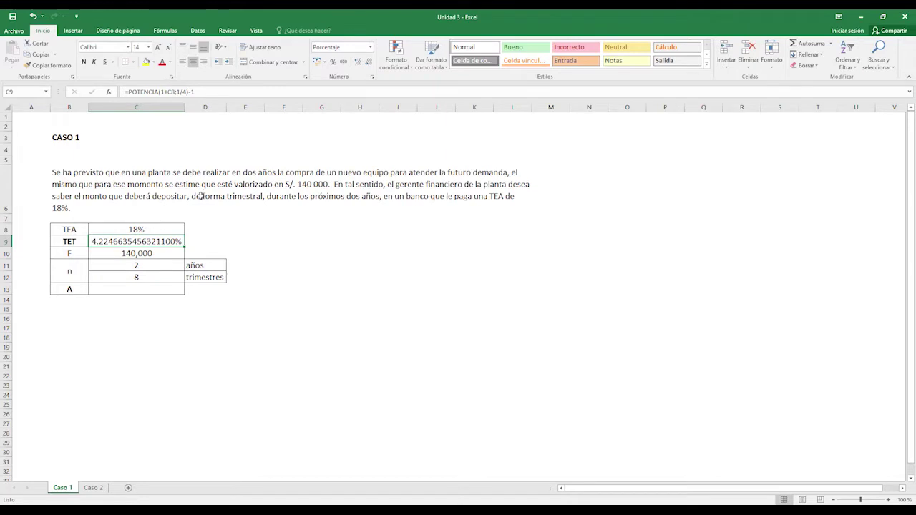
pyautogui.click(130, 230)
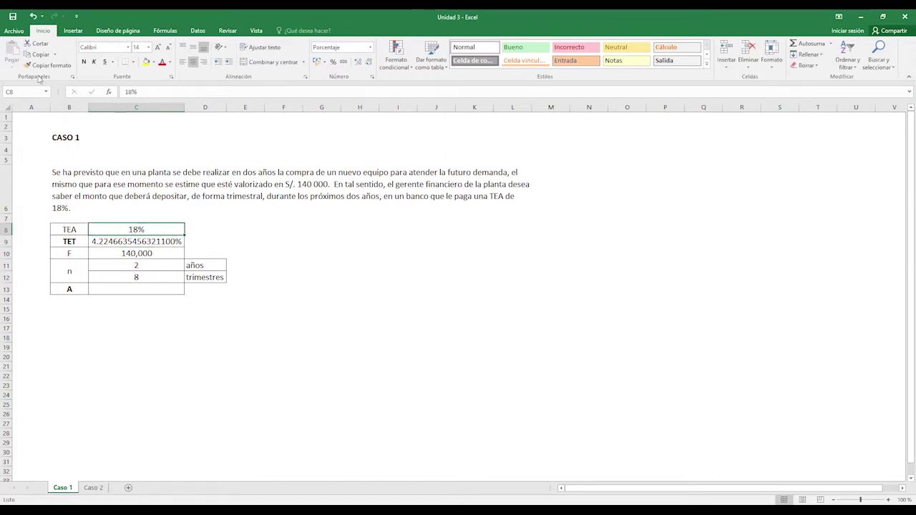
pyautogui.click(47, 65)
pyautogui.click(115, 241)
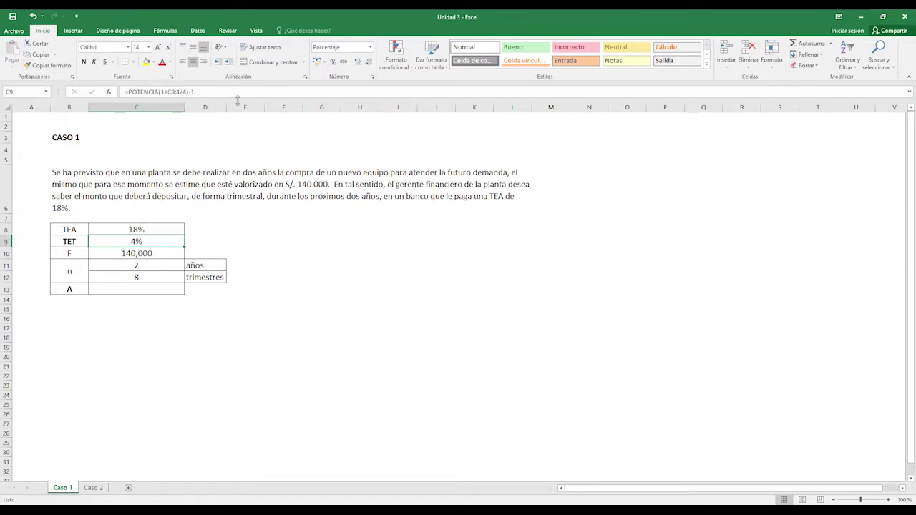
pyautogui.click(355, 62)
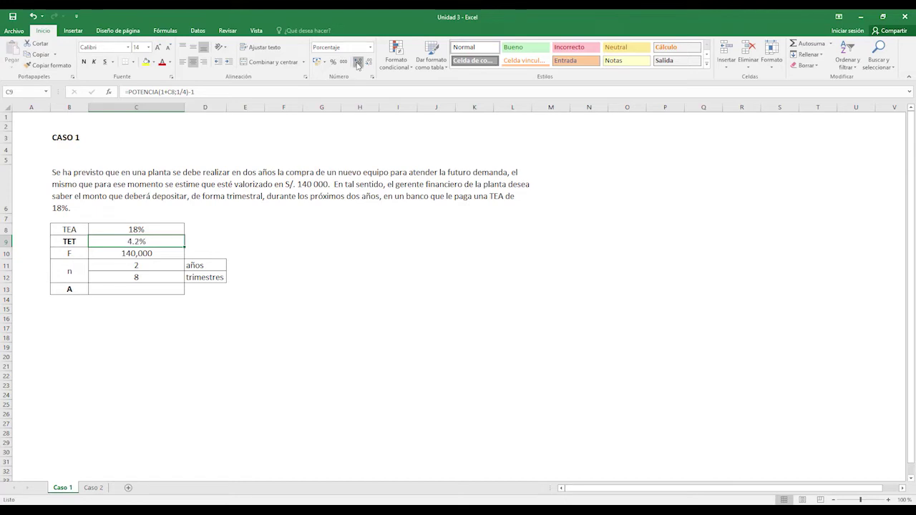
pyautogui.click(355, 62)
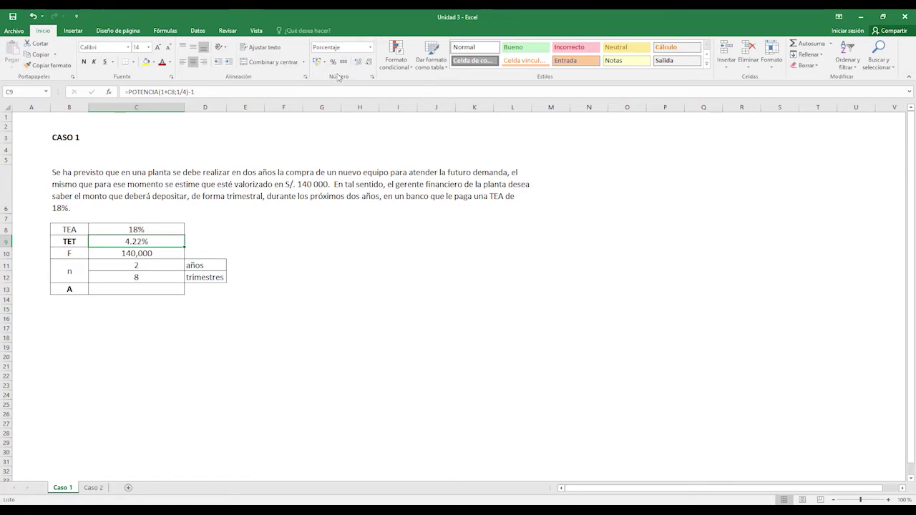
# Step: Calculate the quarterly deposit A in C13 from TET, the trimestres and F with the formula =PAGO(C9;C12;;-C10)
pyautogui.click(143, 252)
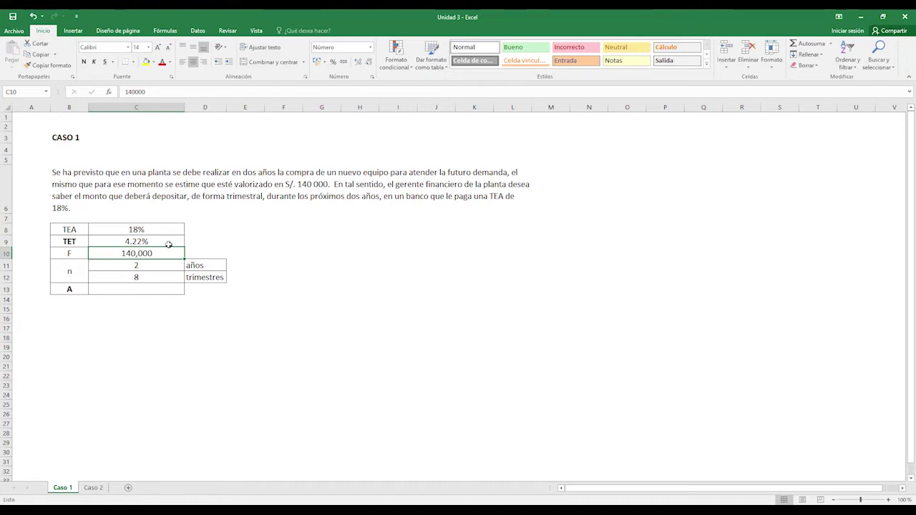
pyautogui.press('Down')
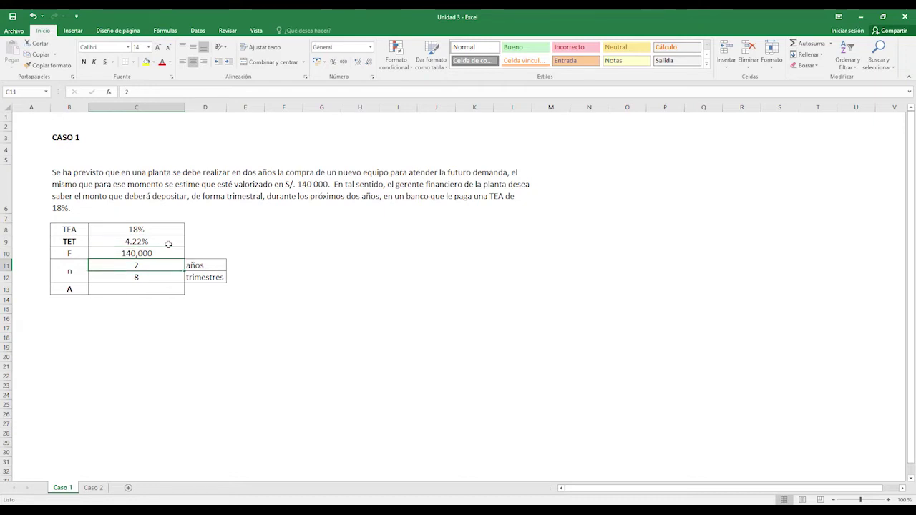
pyautogui.press('Down')
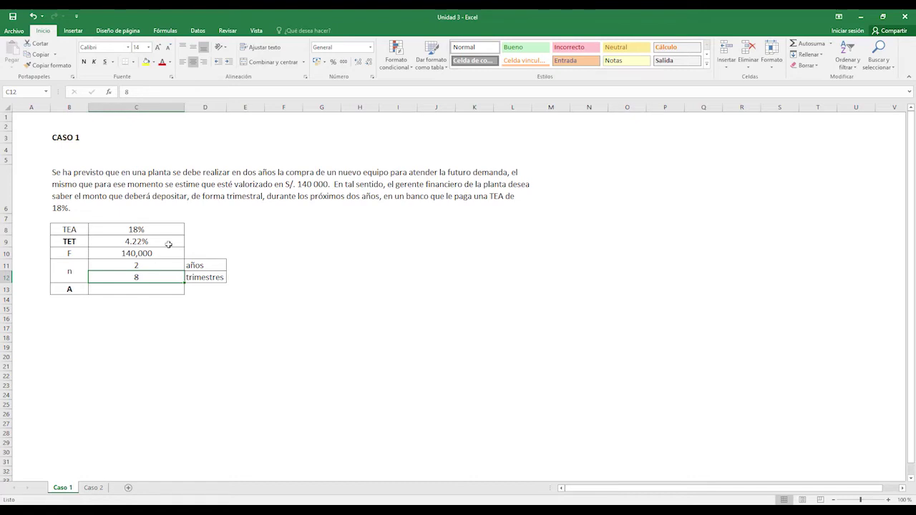
pyautogui.press('Down')
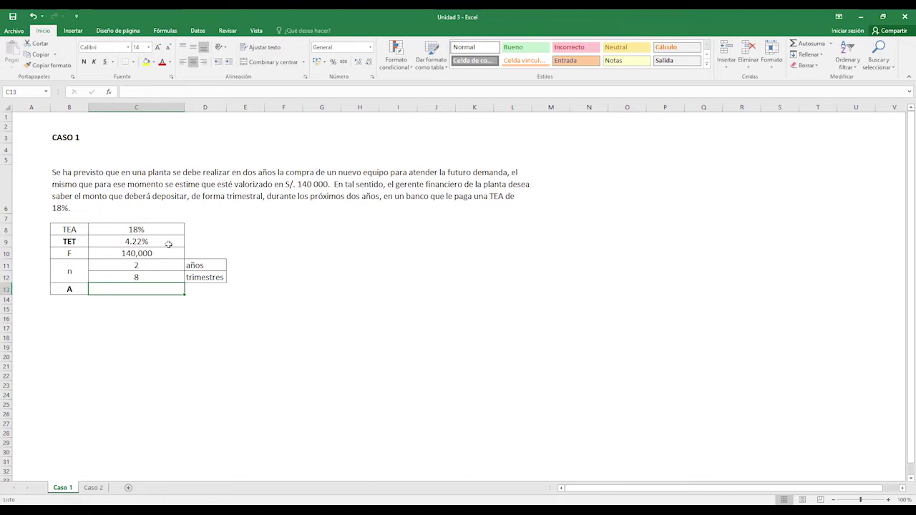
pyautogui.write('=')
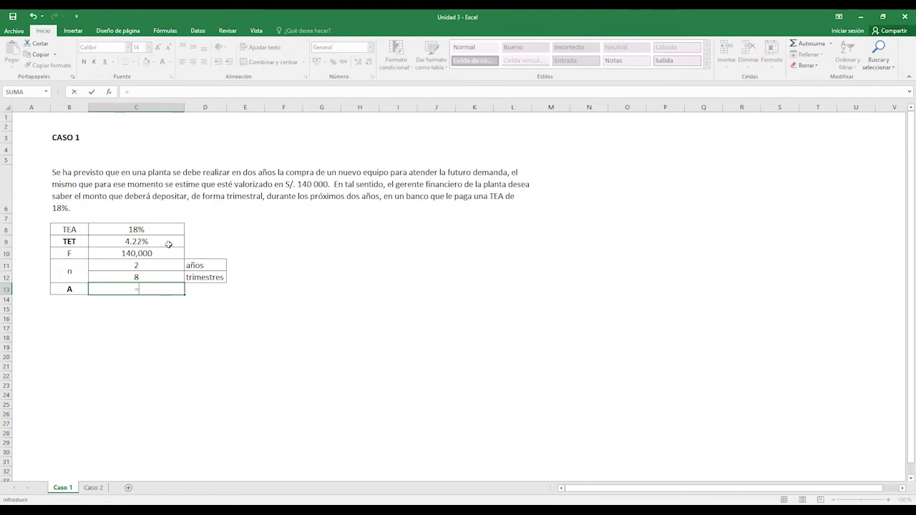
pyautogui.write('pago')
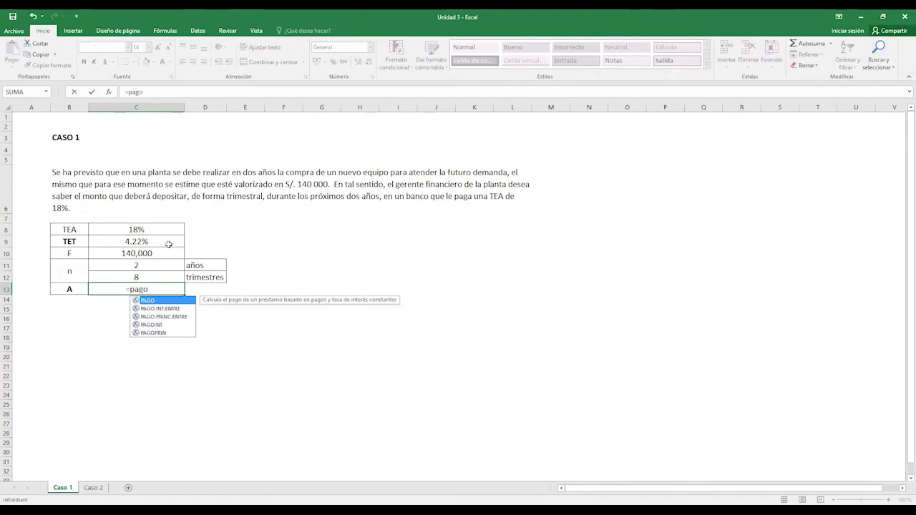
pyautogui.write('(')
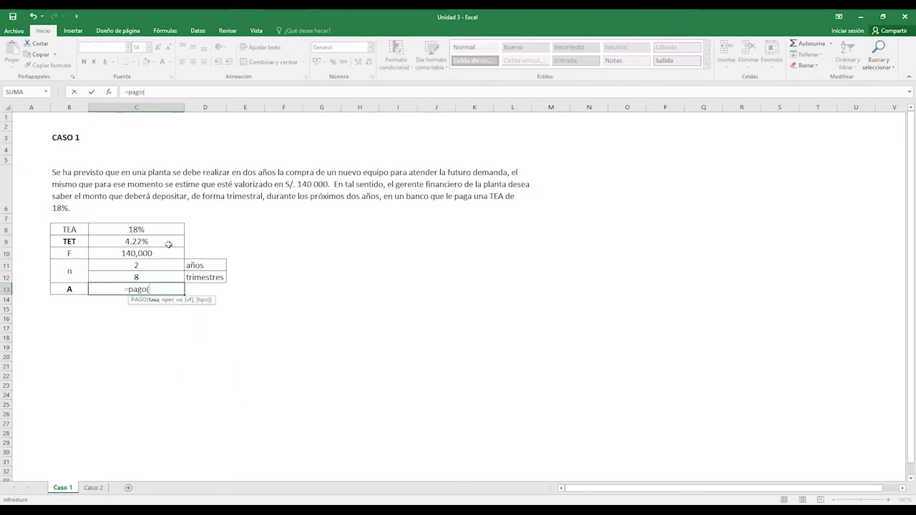
pyautogui.click(130, 241)
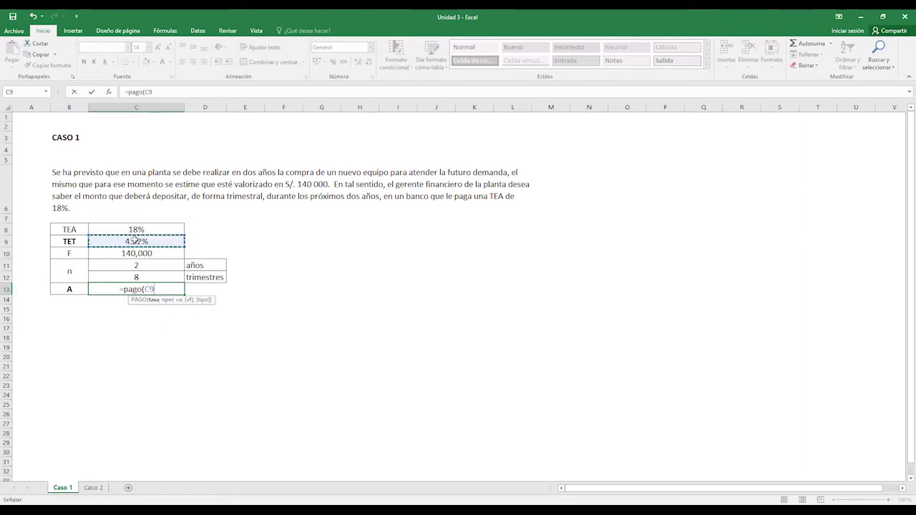
pyautogui.write(';')
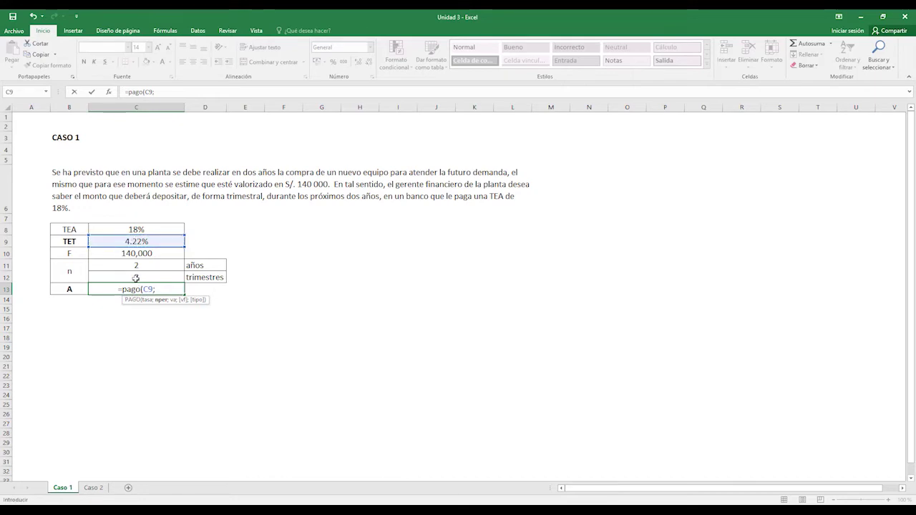
pyautogui.click(136, 278)
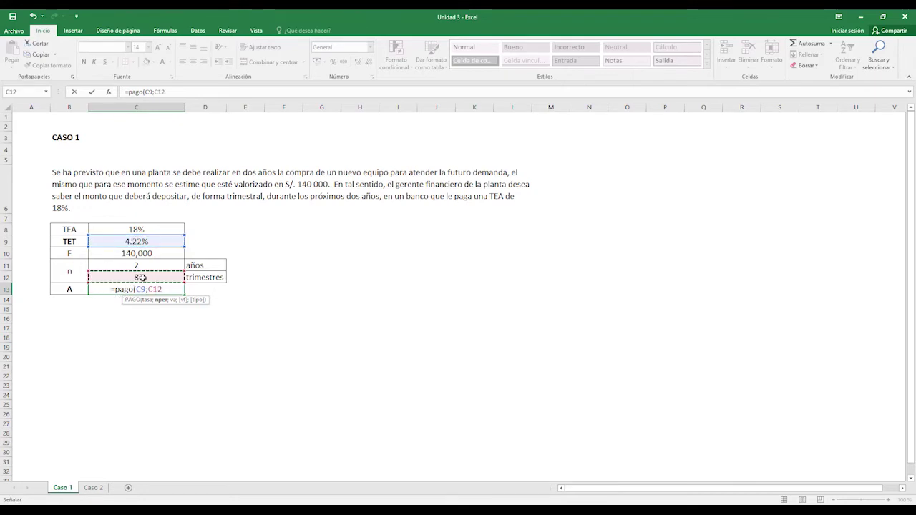
pyautogui.write(';;')
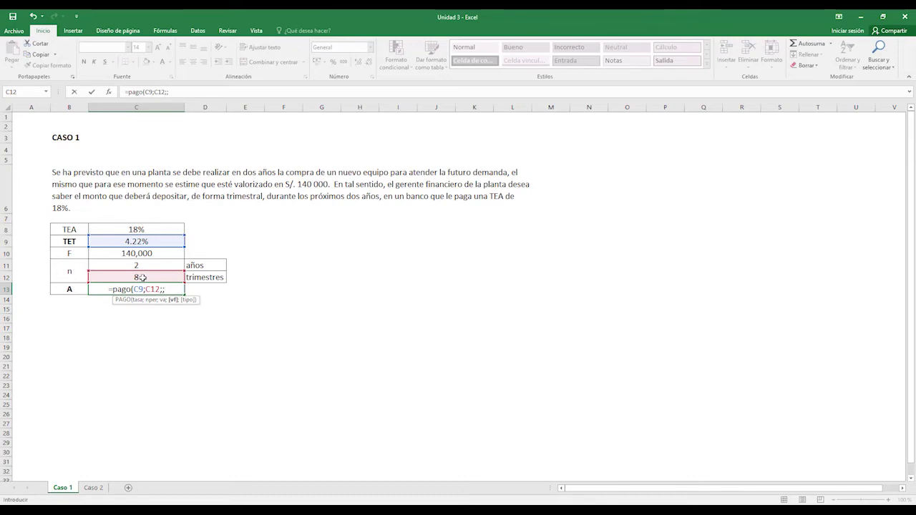
pyautogui.write('-')
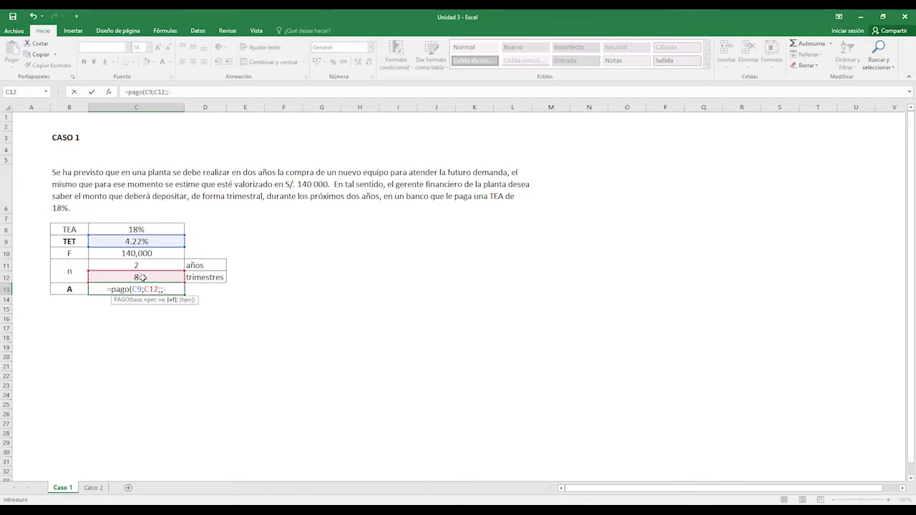
pyautogui.click(136, 253)
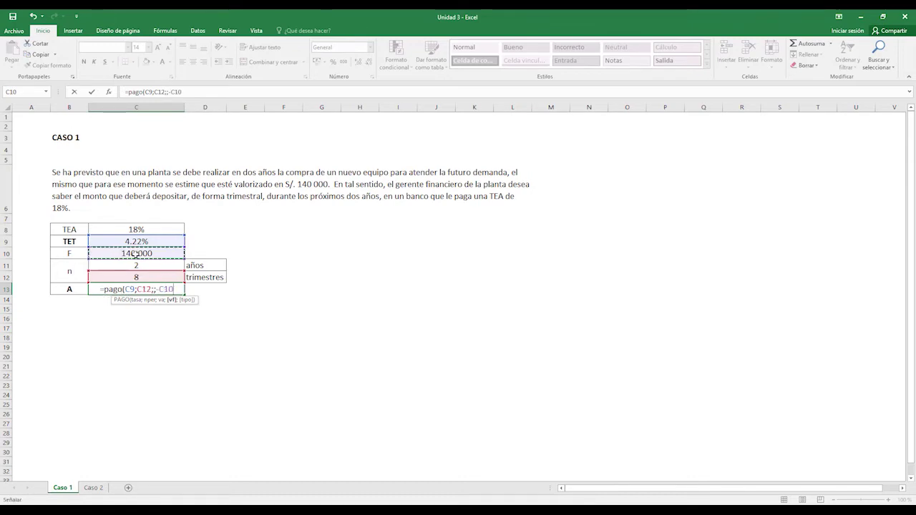
pyautogui.write(')')
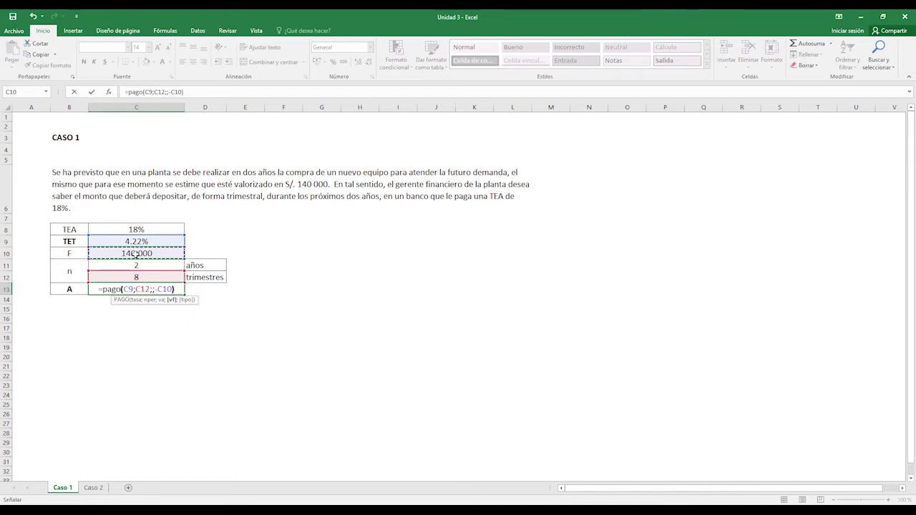
pyautogui.press('Return')
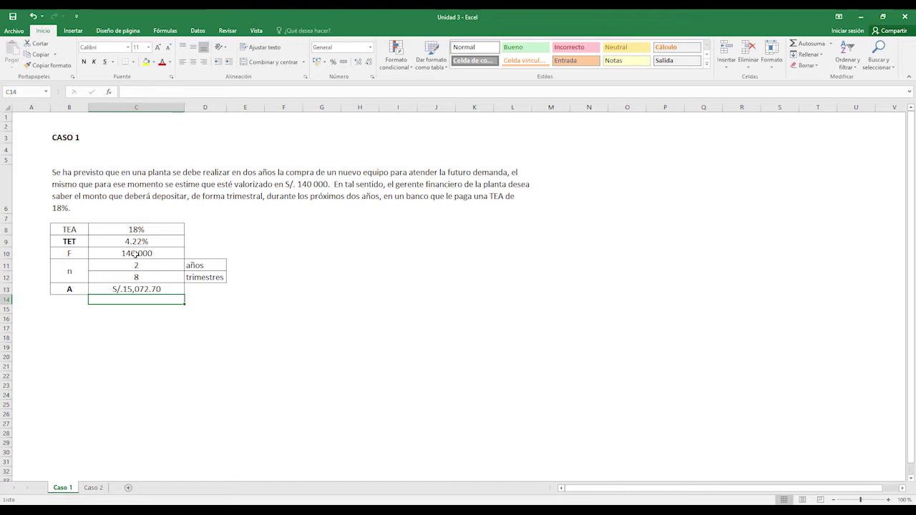
# Step: On the Caso 2 sheet, calculate the monthly rate TEM in C10 from the TEA with the formula =POTENCIA(1+C9;1/12)-1
pyautogui.click(93, 488)
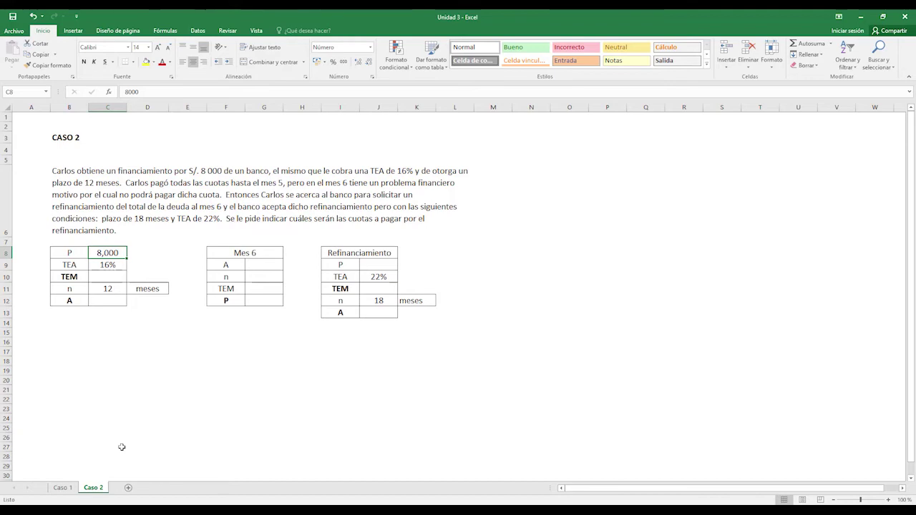
pyautogui.click(107, 265)
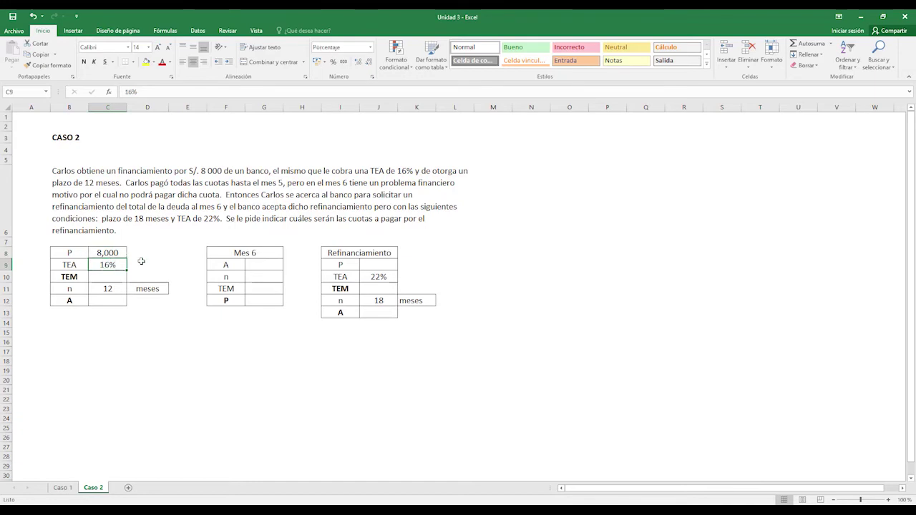
pyautogui.click(110, 290)
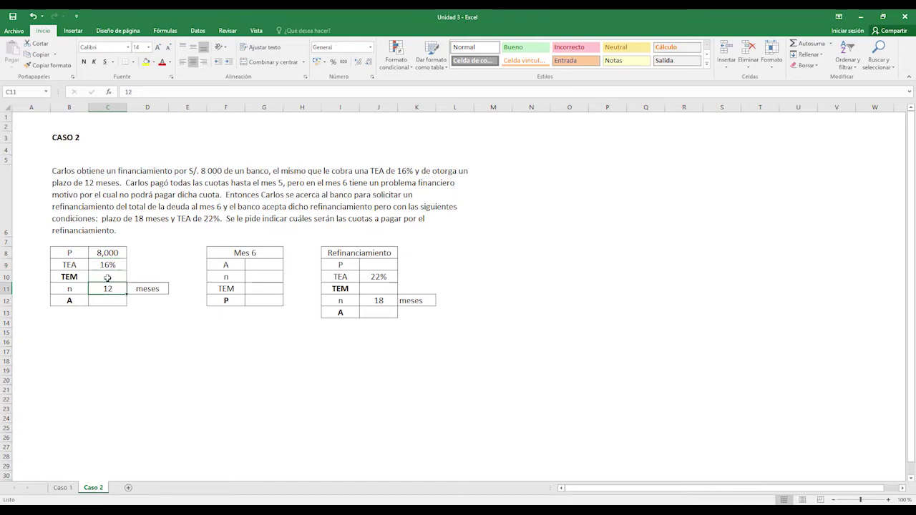
pyautogui.click(108, 278)
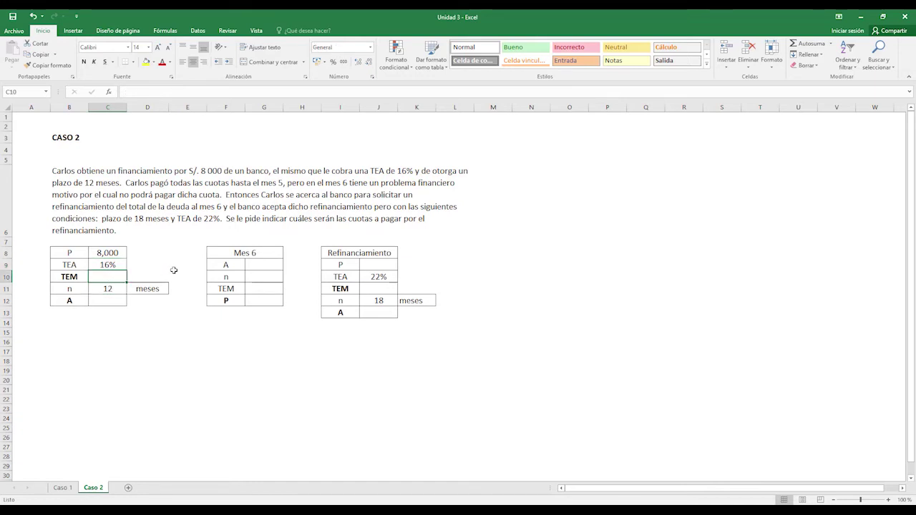
pyautogui.write('=potencia')
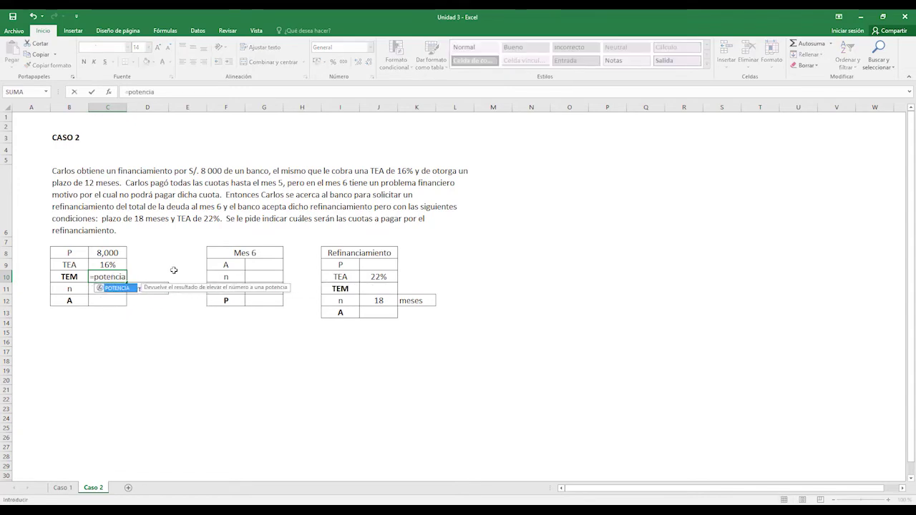
pyautogui.write('(1+')
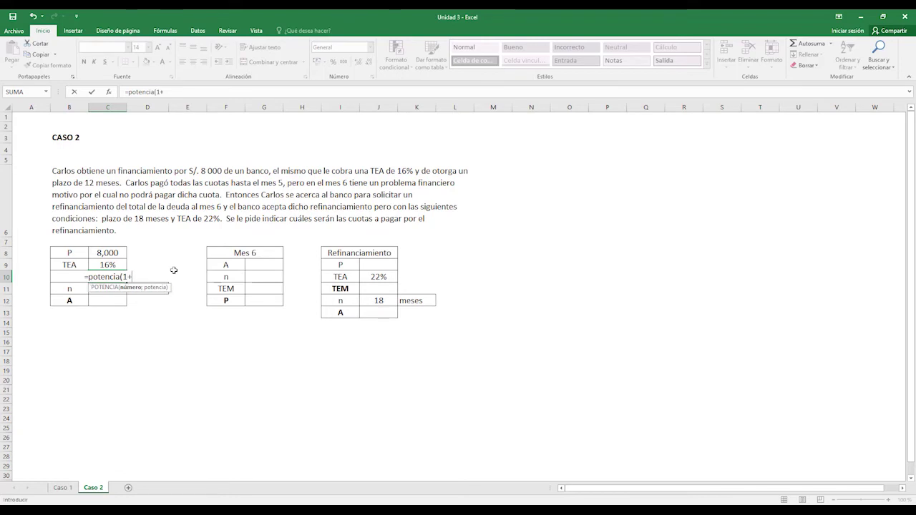
pyautogui.click(105, 265)
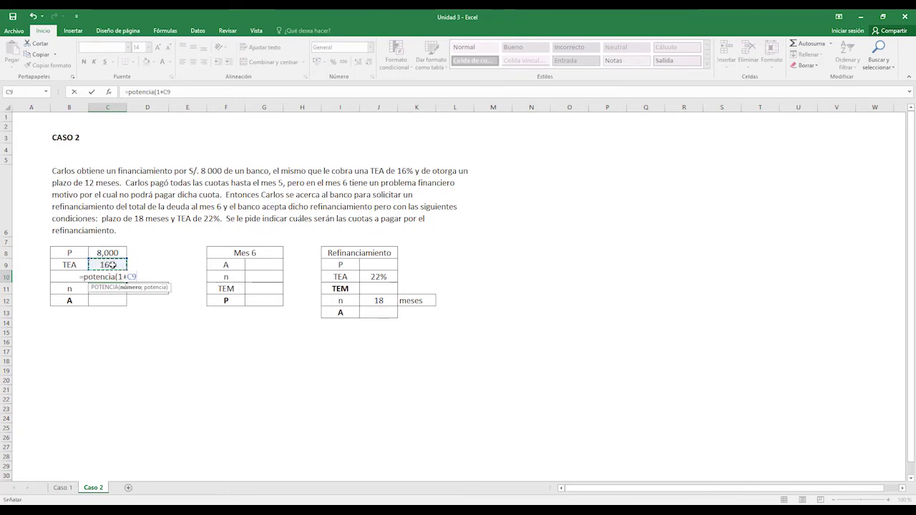
pyautogui.write(';')
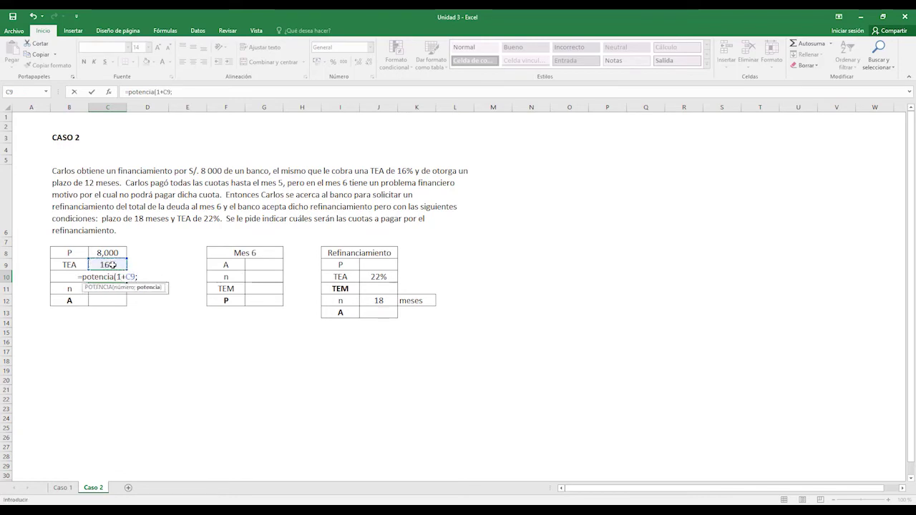
pyautogui.write('1')
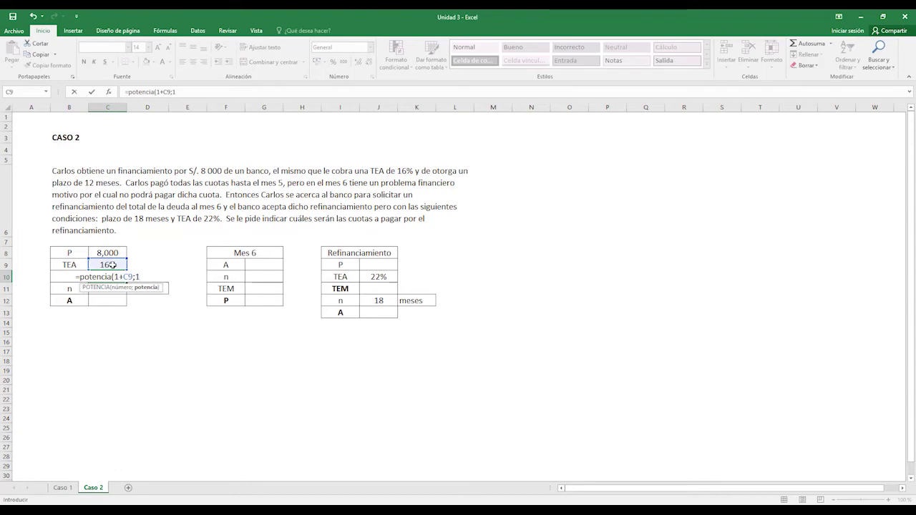
pyautogui.write('/12')
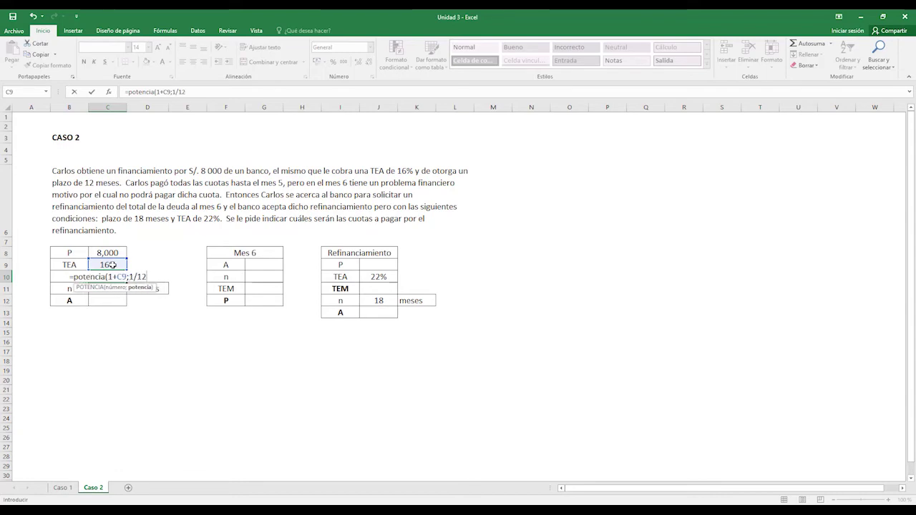
pyautogui.write(')-1')
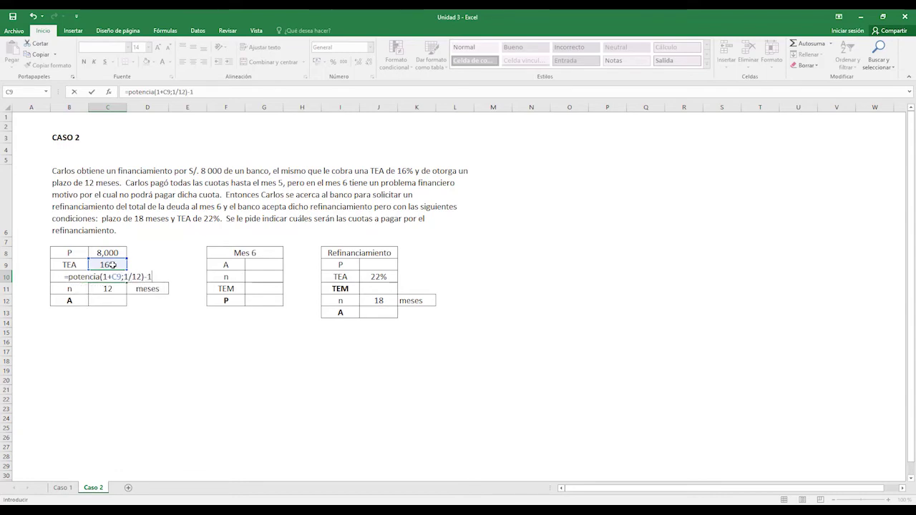
pyautogui.press('Return')
# Step: Copy the TEA cell's format onto the TEM result in C10 and show it with two decimals
pyautogui.press('Up')
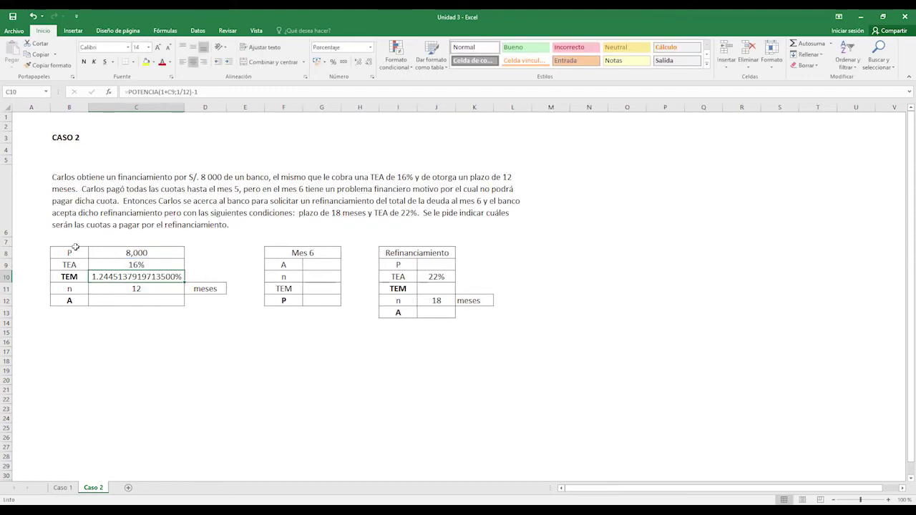
pyautogui.click(101, 262)
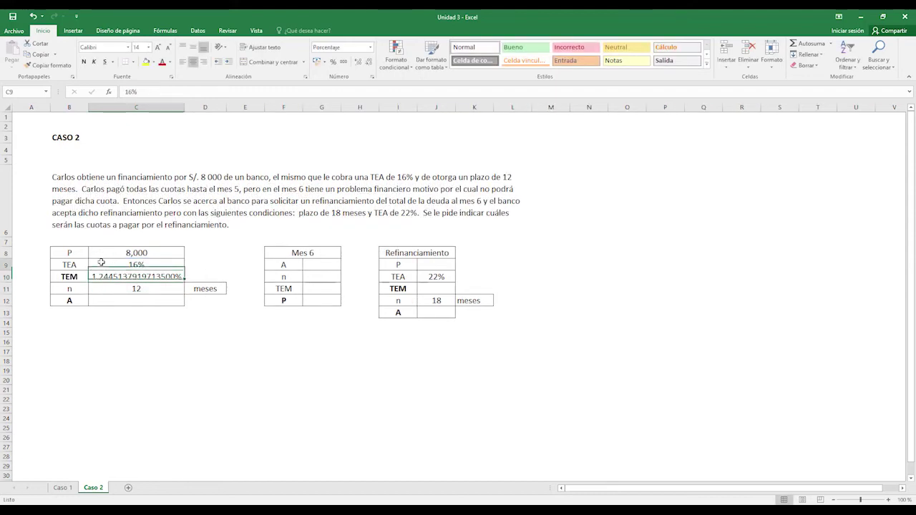
pyautogui.click(47, 65)
pyautogui.click(112, 276)
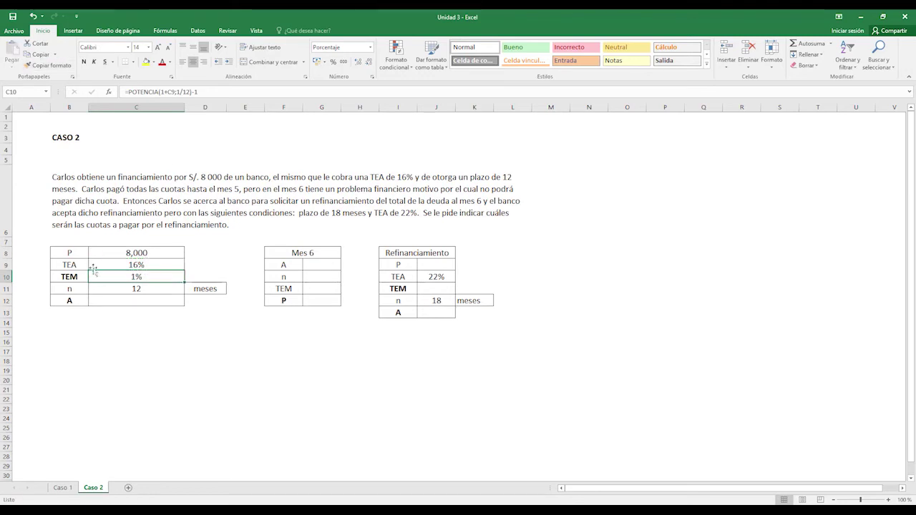
pyautogui.click(358, 62)
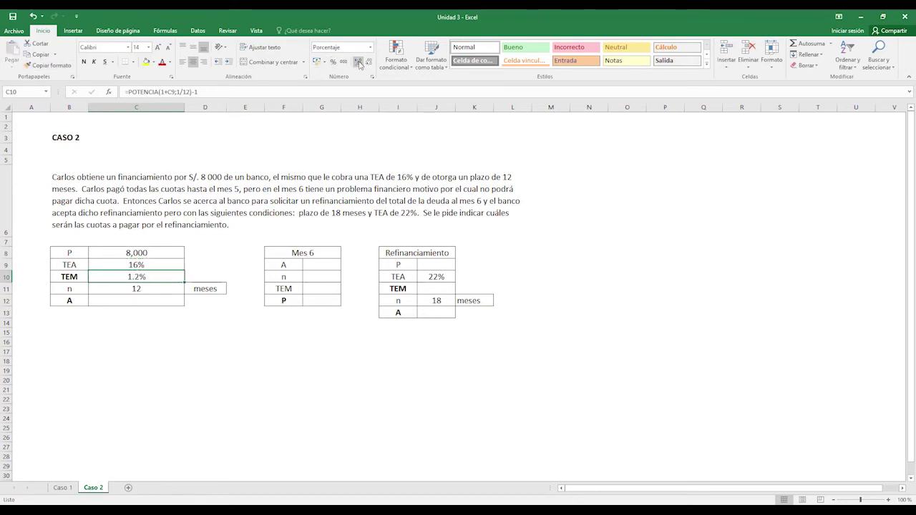
pyautogui.click(358, 62)
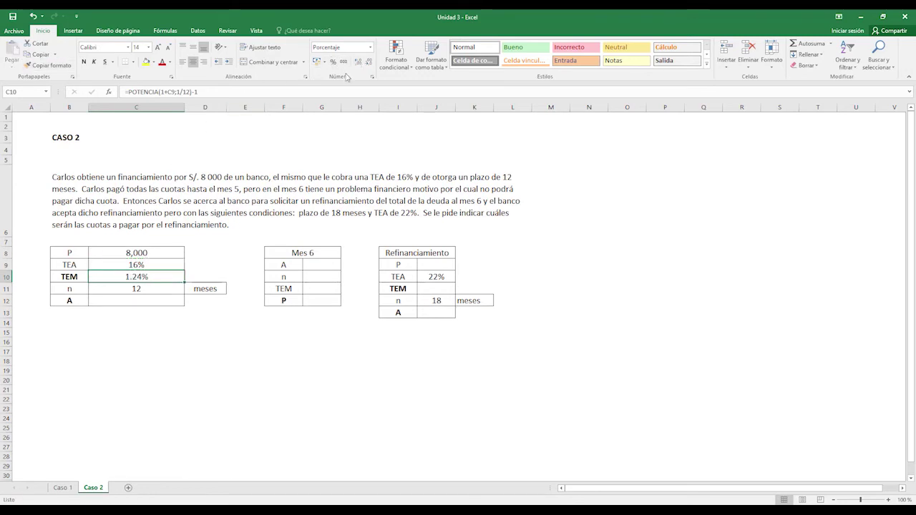
# Step: Calculate the original loan's monthly payment A in C12 from TEM, n and P with the formula =PAGO(C10;C11;-C8)
pyautogui.press('Down')
pyautogui.press('Down')
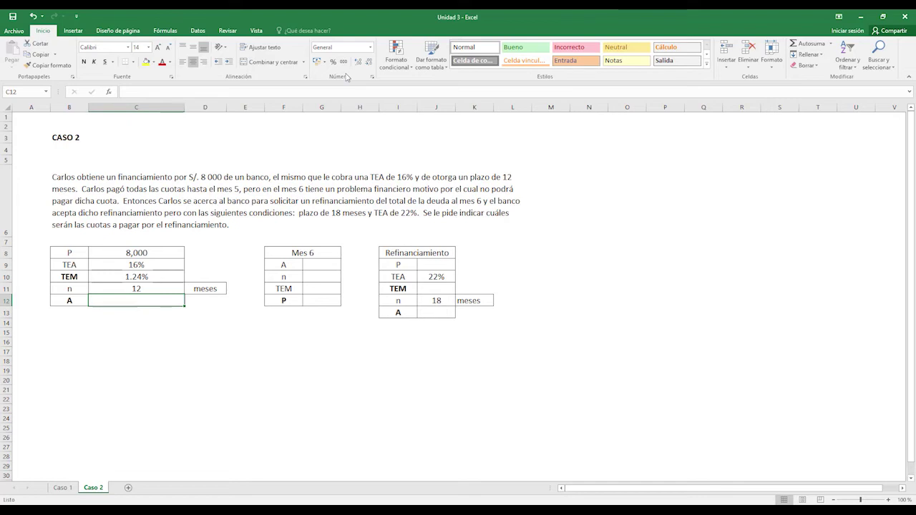
pyautogui.write('=pago')
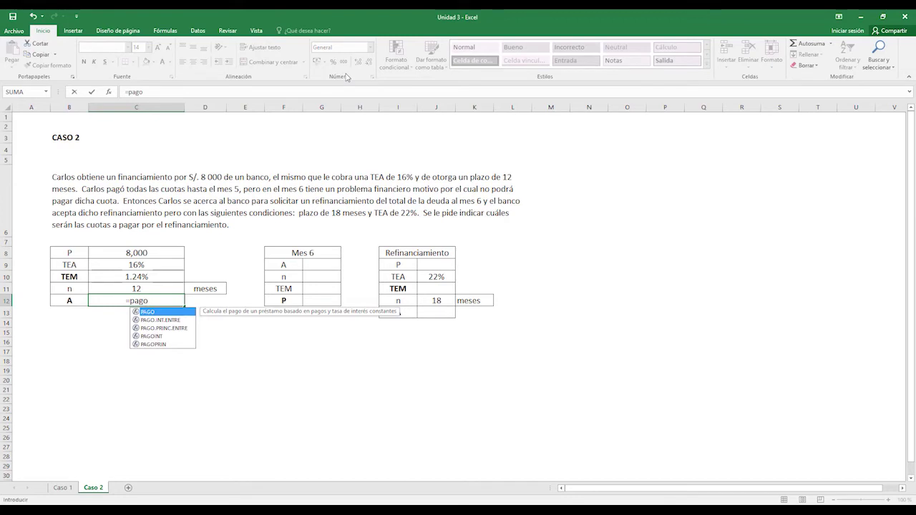
pyautogui.write('(')
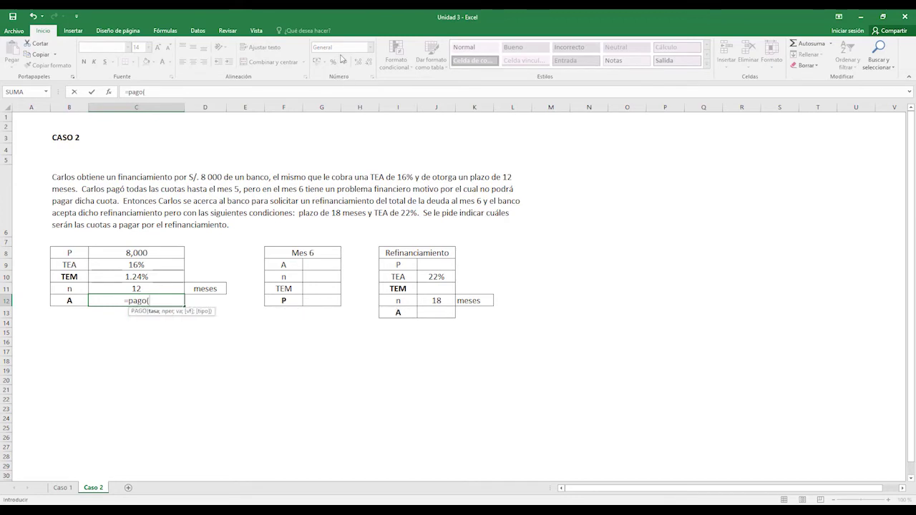
pyautogui.click(149, 275)
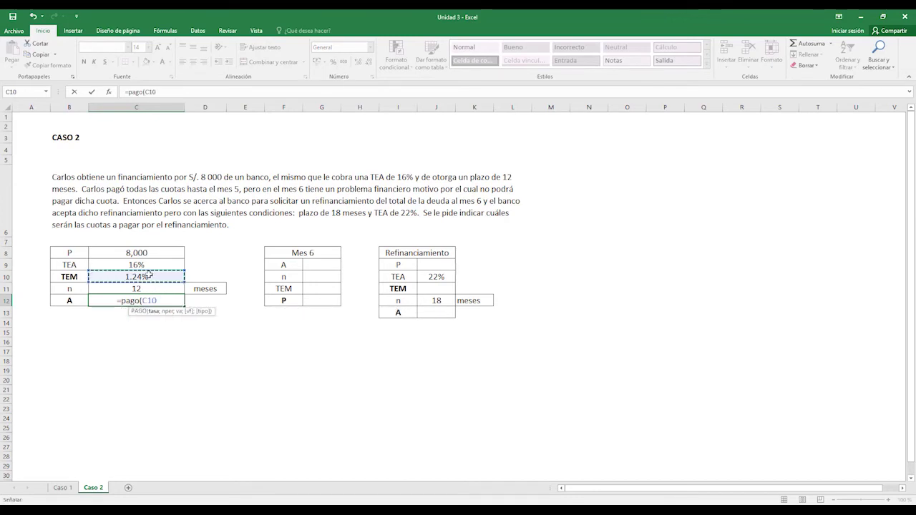
pyautogui.write(';')
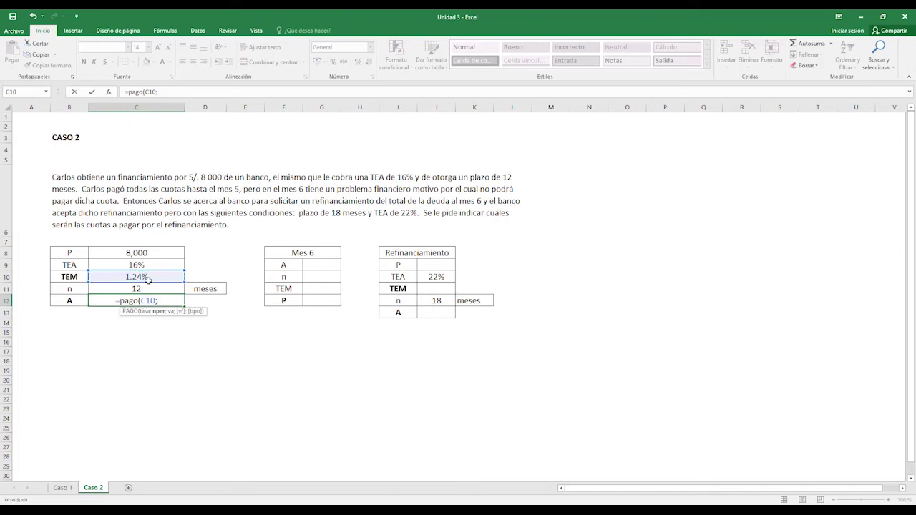
pyautogui.click(143, 288)
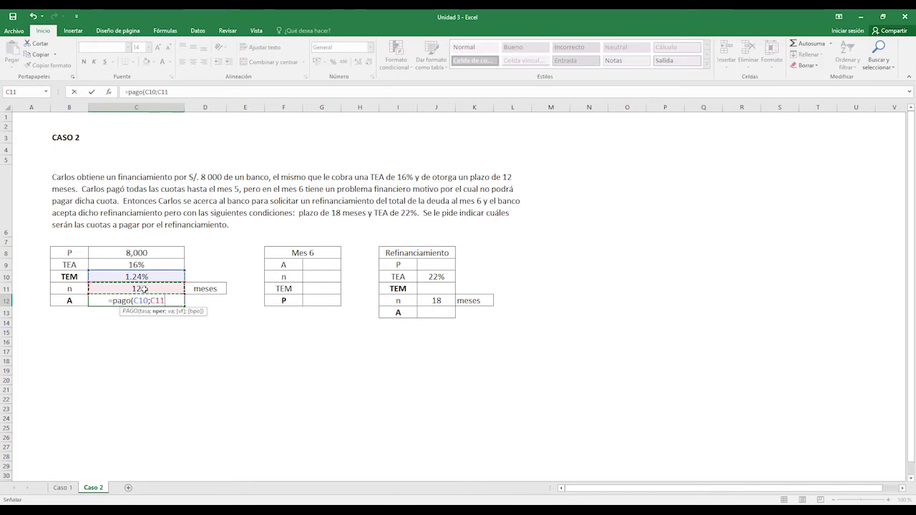
pyautogui.write(';')
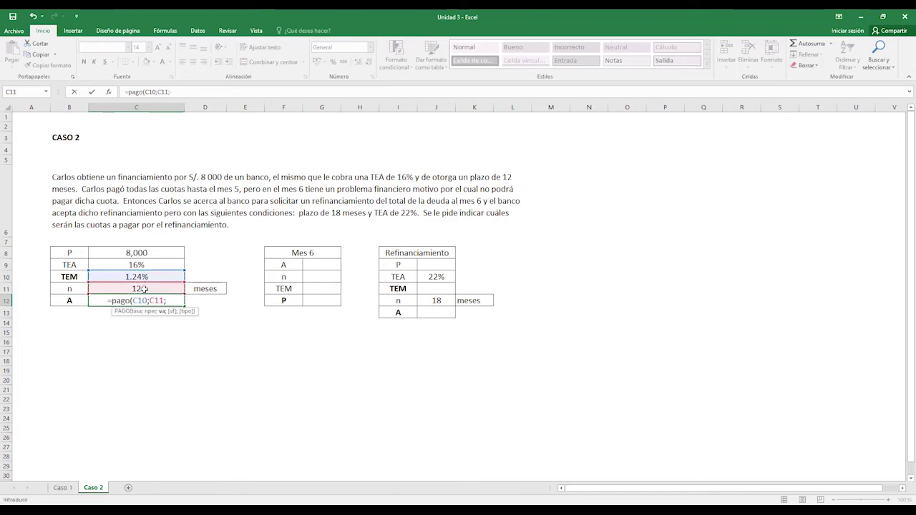
pyautogui.write('-')
pyautogui.click(138, 254)
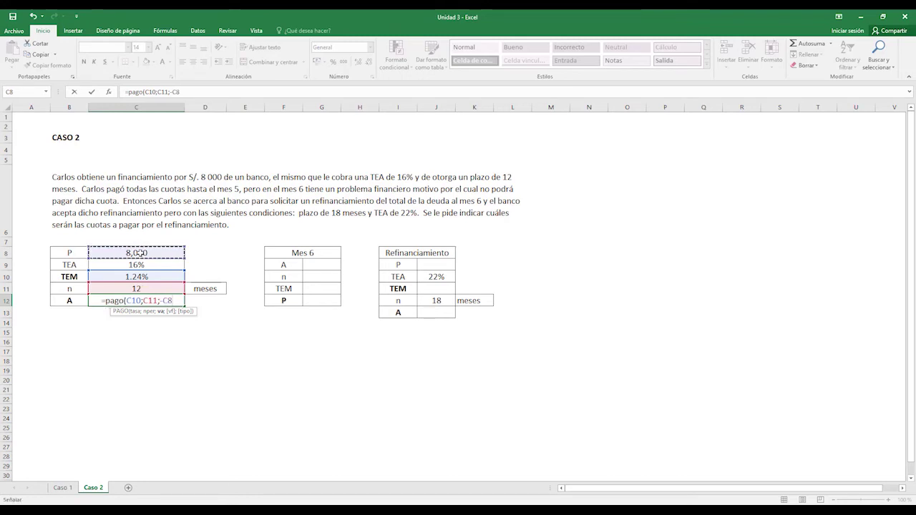
pyautogui.press('Return')
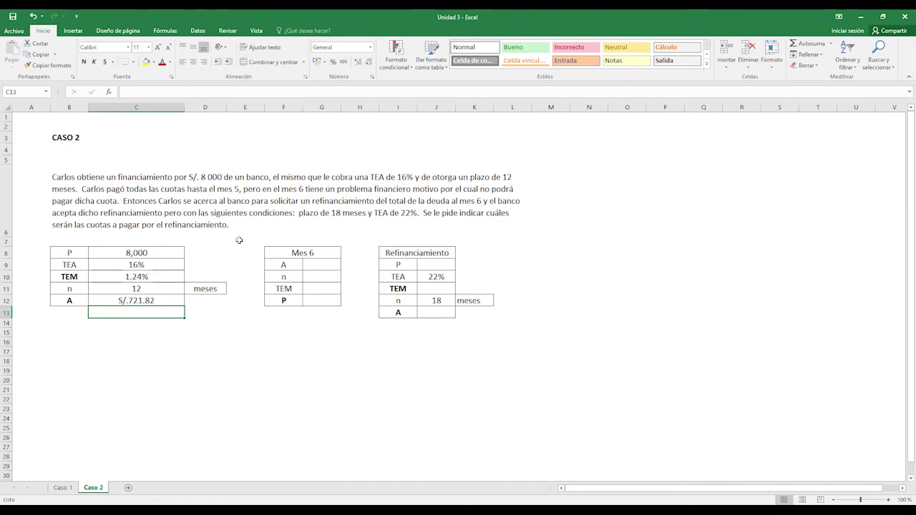
# Step: Fill in the Mes 6 table with A in G9 linked to C12, n in G10 as 7, and TEM in G11 linked to C10
pyautogui.click(321, 265)
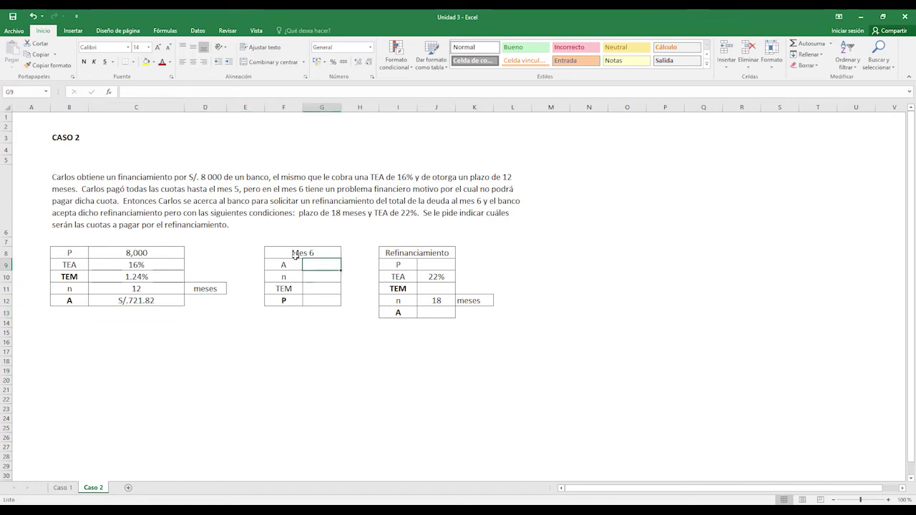
pyautogui.write('+')
pyautogui.click(145, 301)
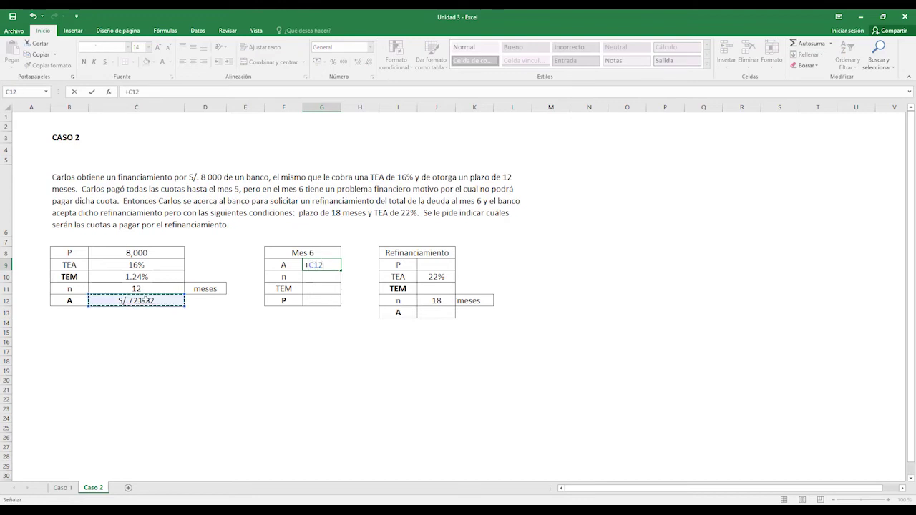
pyautogui.press('Return')
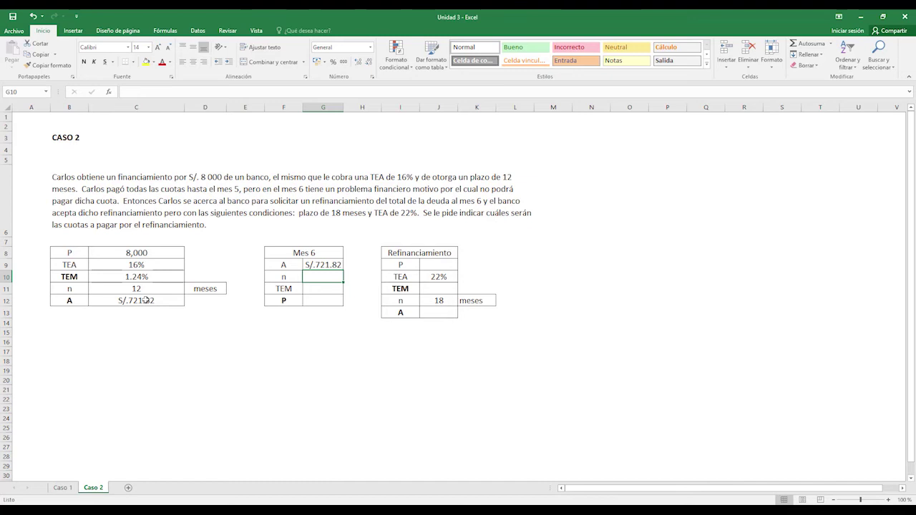
pyautogui.write('7')
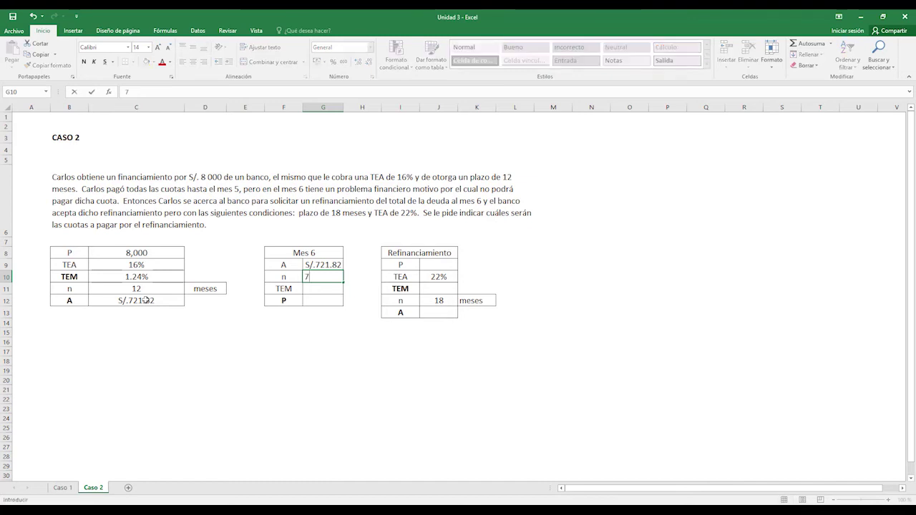
pyautogui.press('Return')
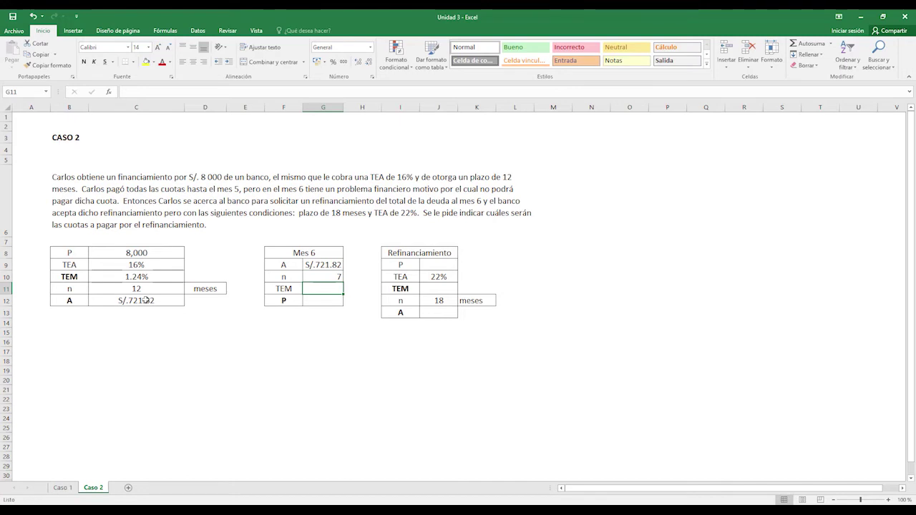
pyautogui.write('+')
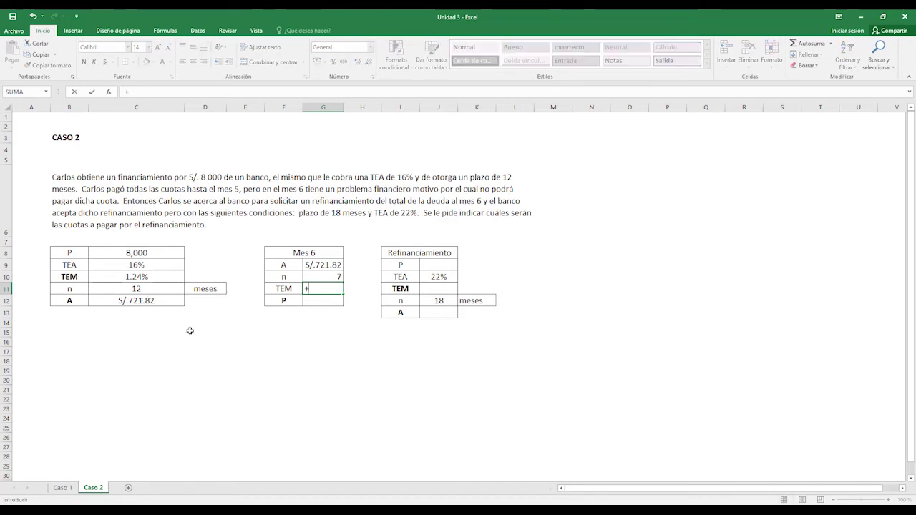
pyautogui.click(138, 277)
pyautogui.press('Return')
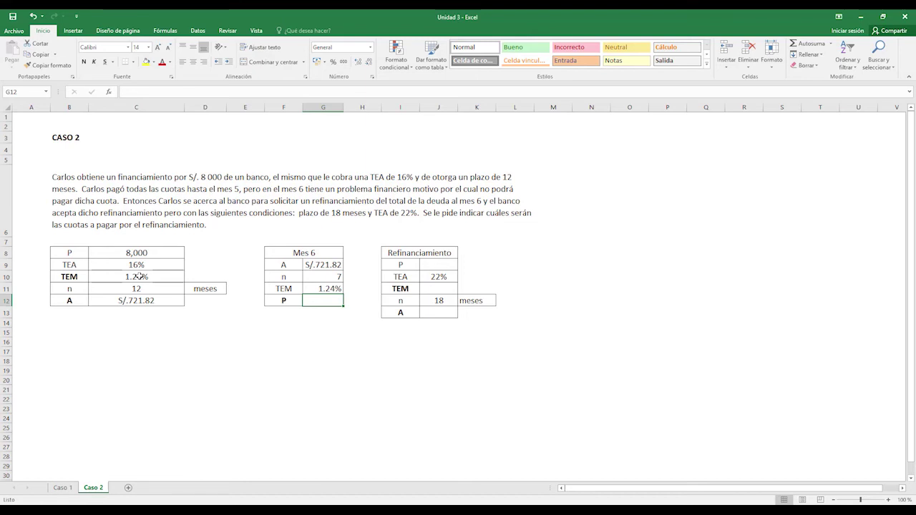
# Step: Calculate the outstanding debt P at month 6 in G12 with the beginning-of-period formula =VA(G11;G10;-G9;;1)
pyautogui.write('=')
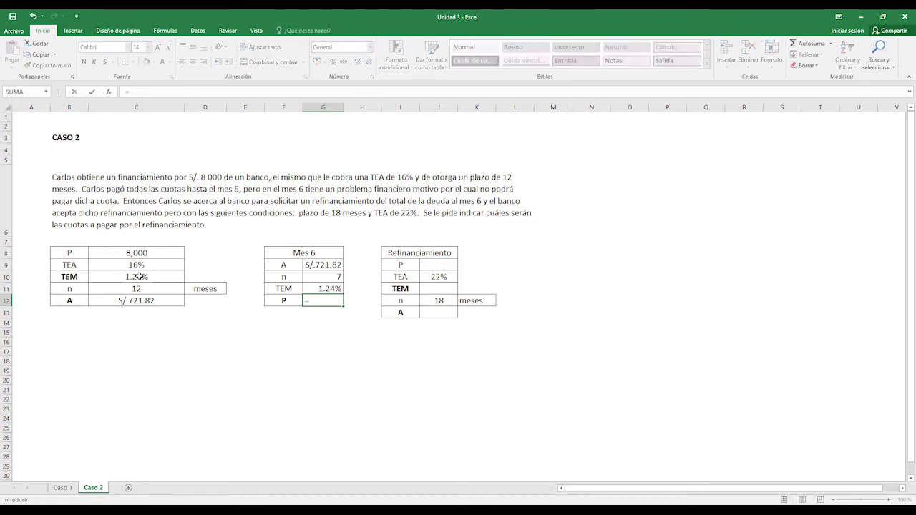
pyautogui.write('va(')
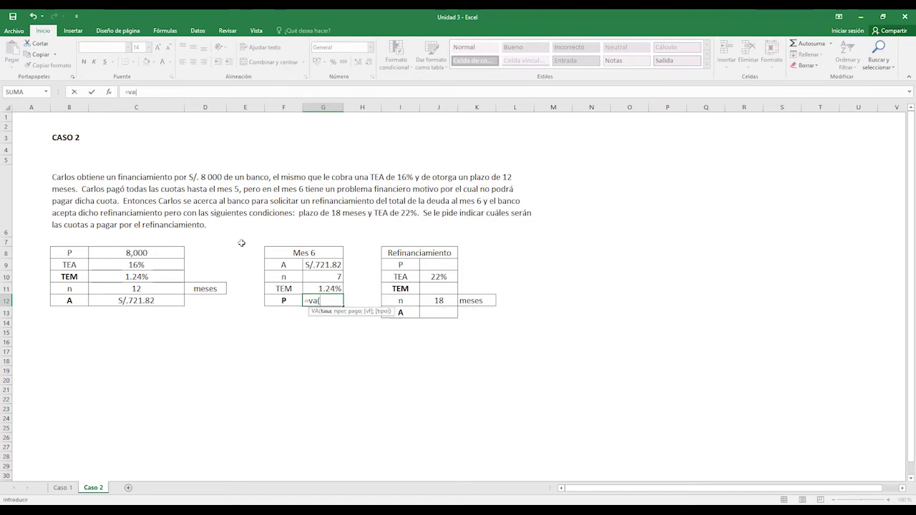
pyautogui.click(320, 289)
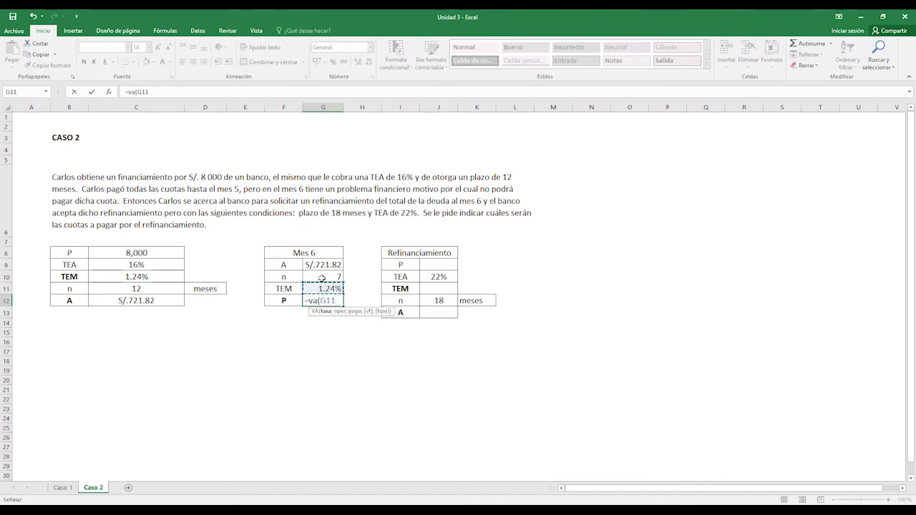
pyautogui.write(';')
pyautogui.click(316, 277)
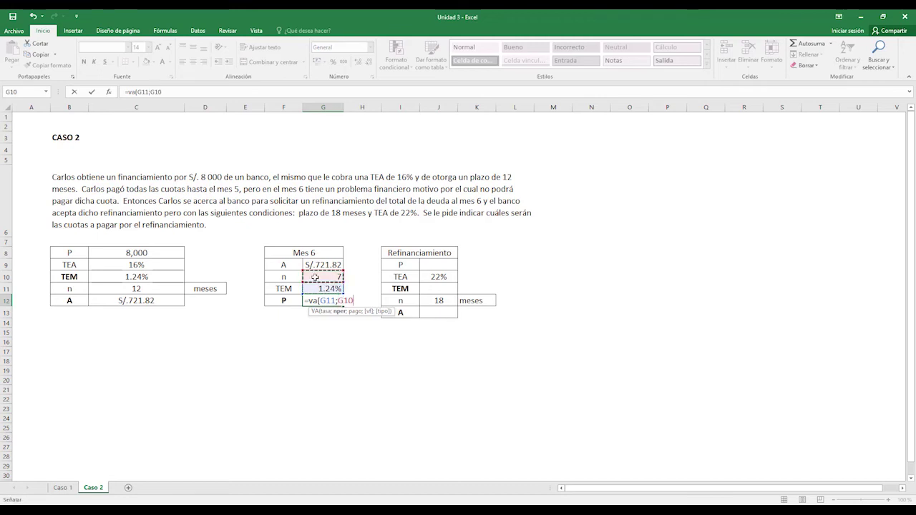
pyautogui.write(';-')
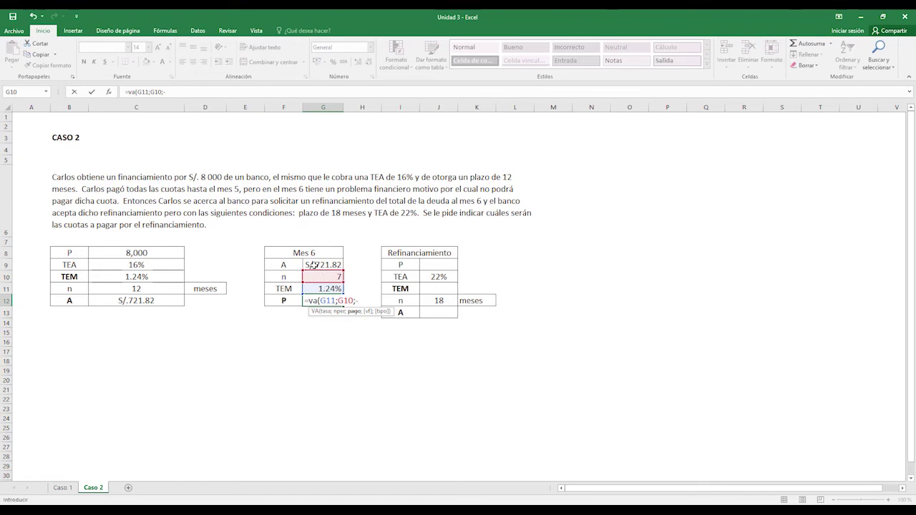
pyautogui.click(314, 265)
pyautogui.write(';')
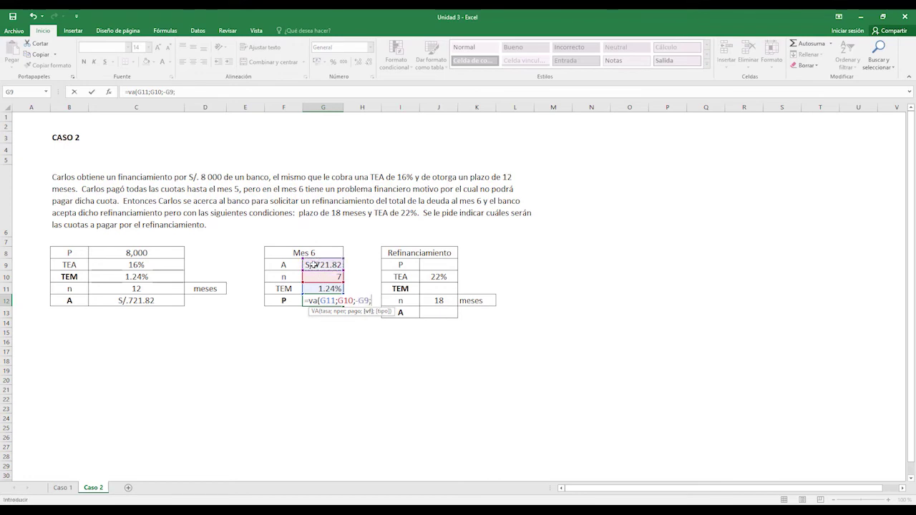
pyautogui.write(';')
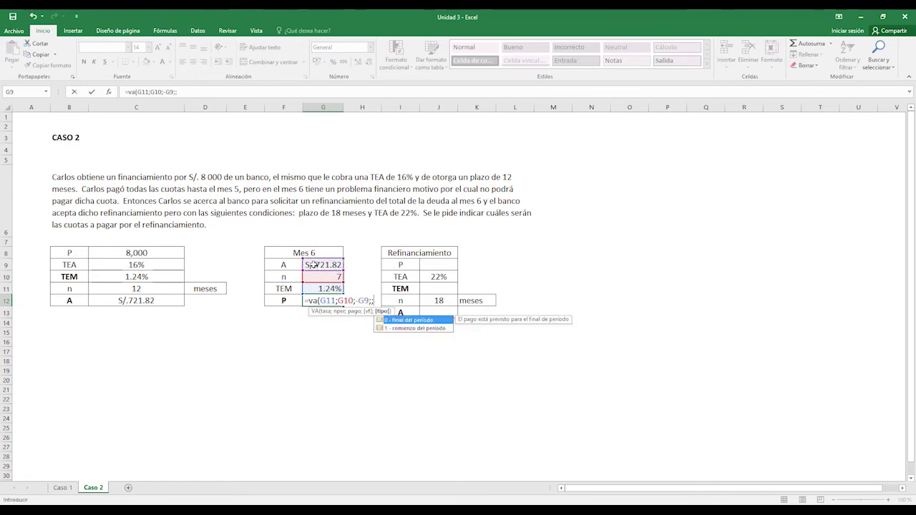
pyautogui.write('1')
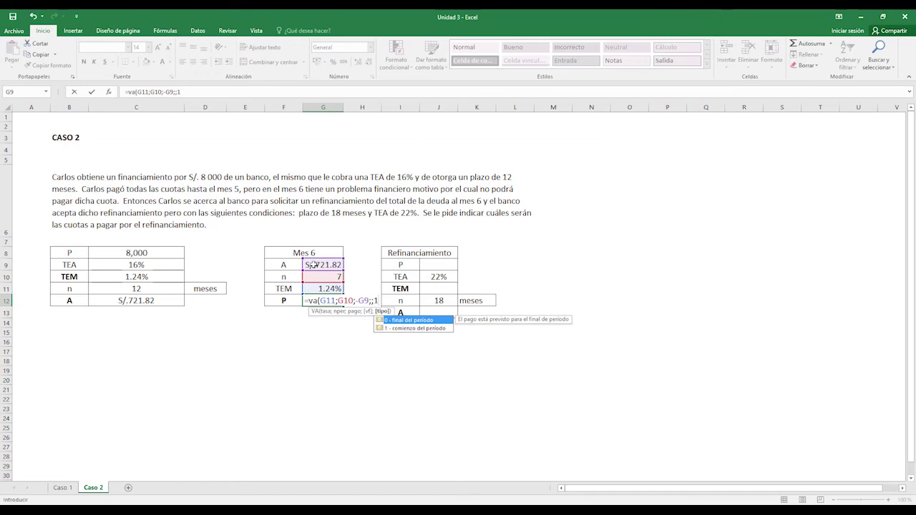
pyautogui.write(')')
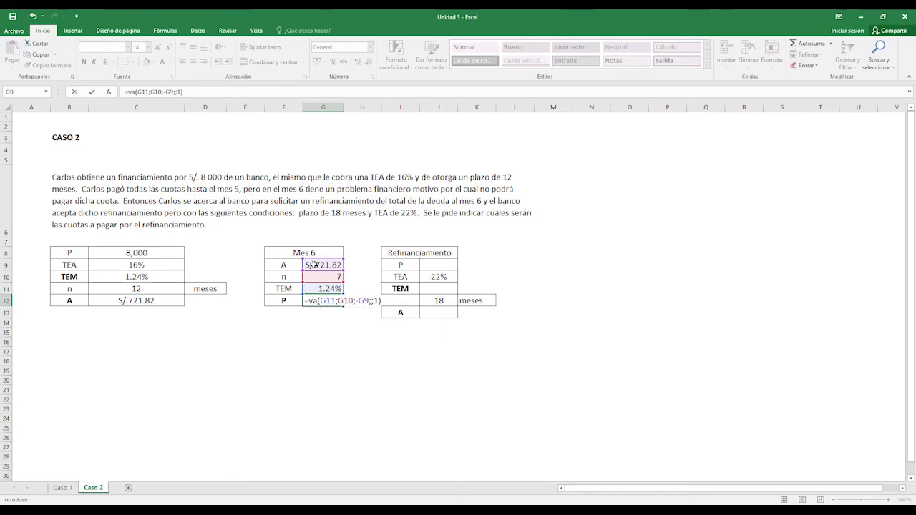
pyautogui.press('Return')
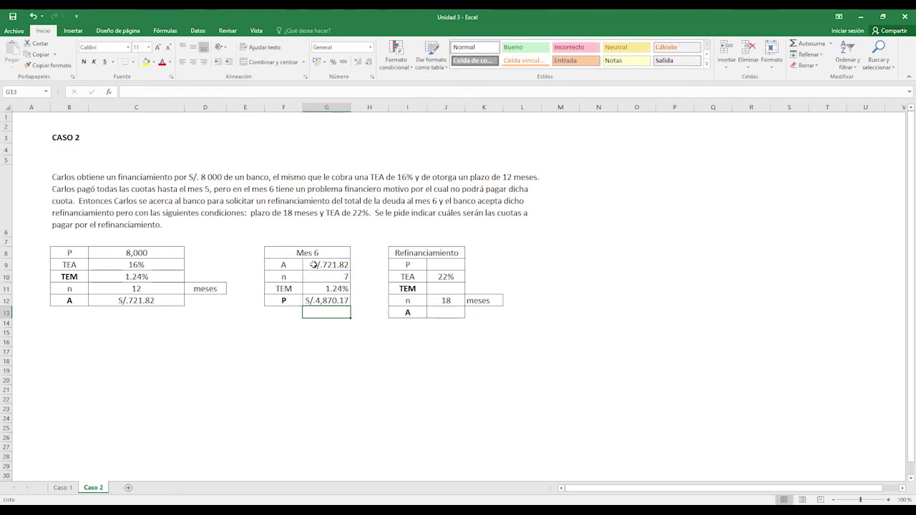
pyautogui.press('Up')
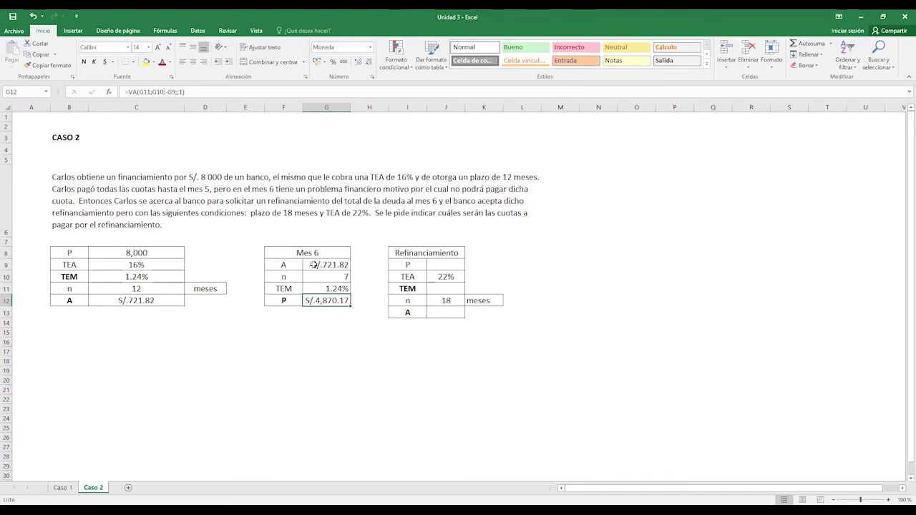
# Step: Link the Refinanciamiento table's principal P in J9 to the month-6 debt in G12
pyautogui.click(442, 264)
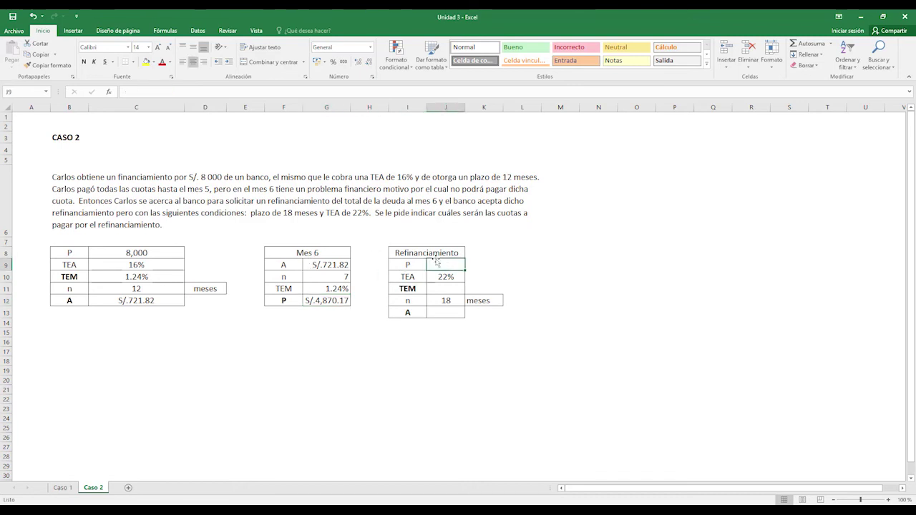
pyautogui.write('+')
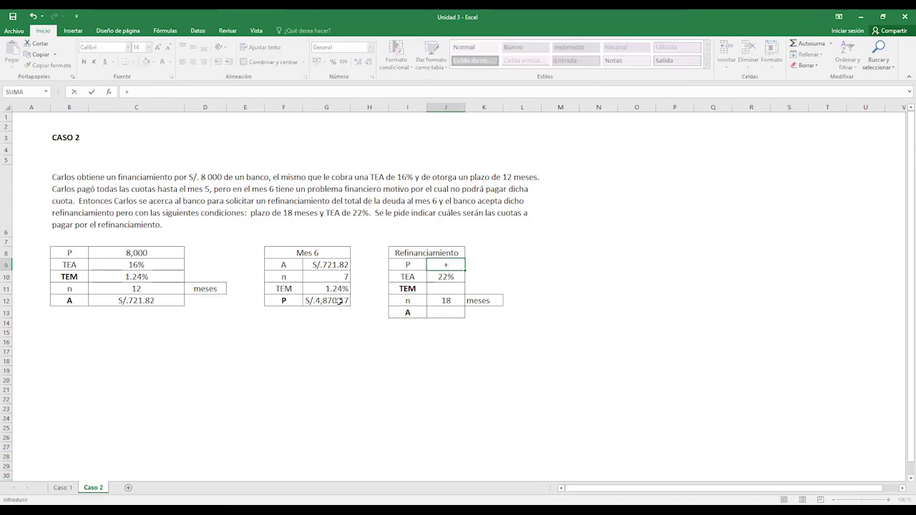
pyautogui.click(337, 300)
pyautogui.press('Return')
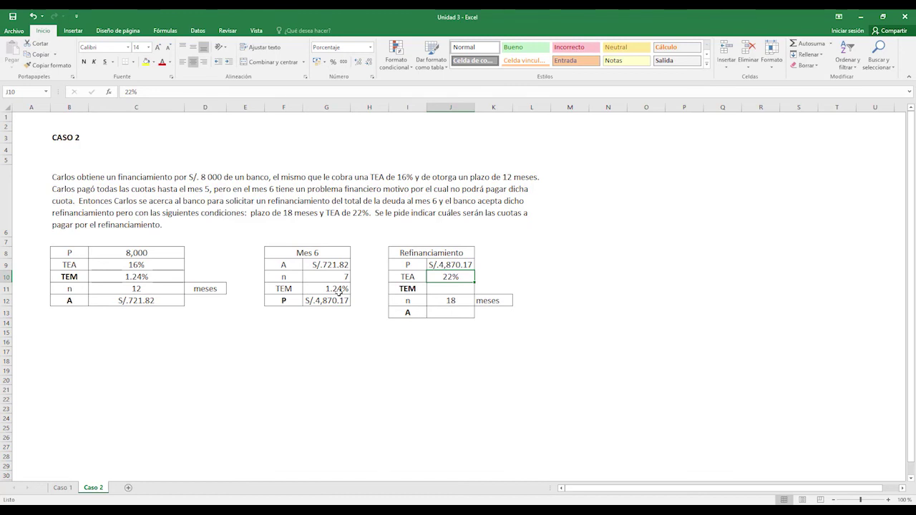
# Step: Calculate the refinancing TEM in J11 from its TEA with the formula =POTENCIA(1+J10;1/12)-1
pyautogui.press('Down')
pyautogui.press('Down')
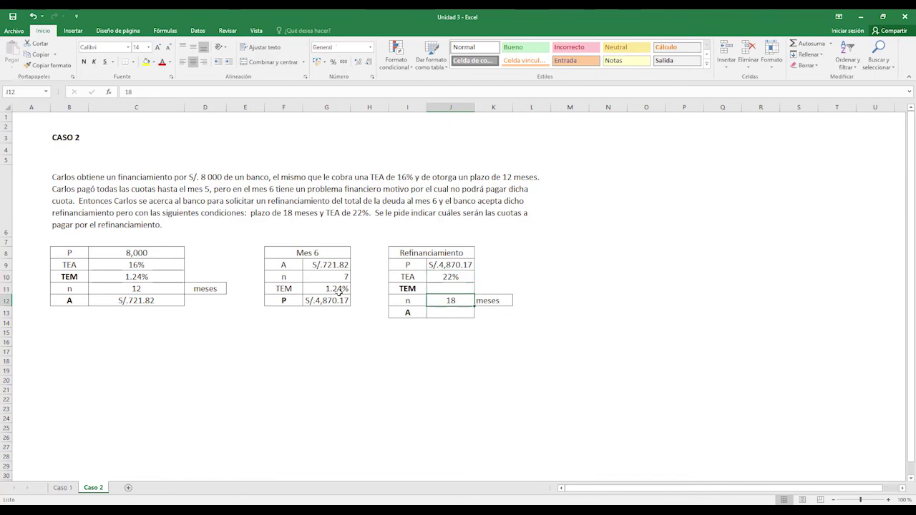
pyautogui.press('Up')
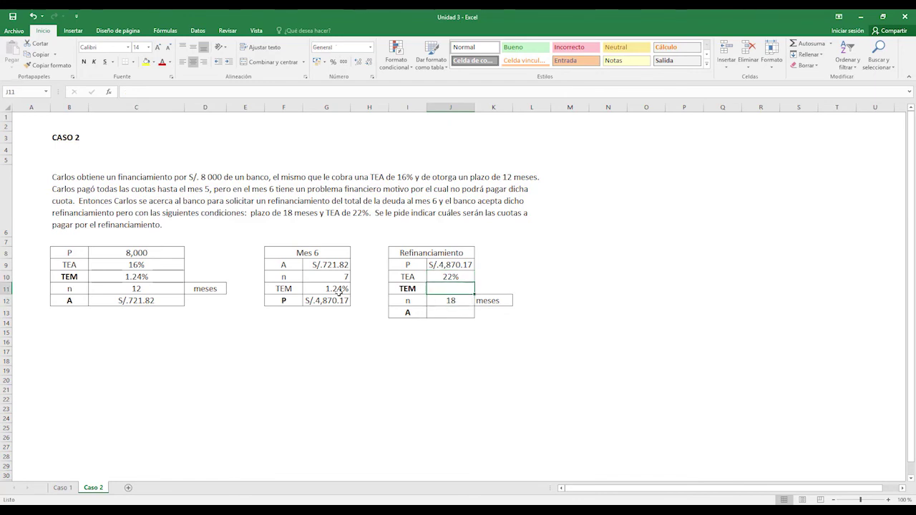
pyautogui.write('=')
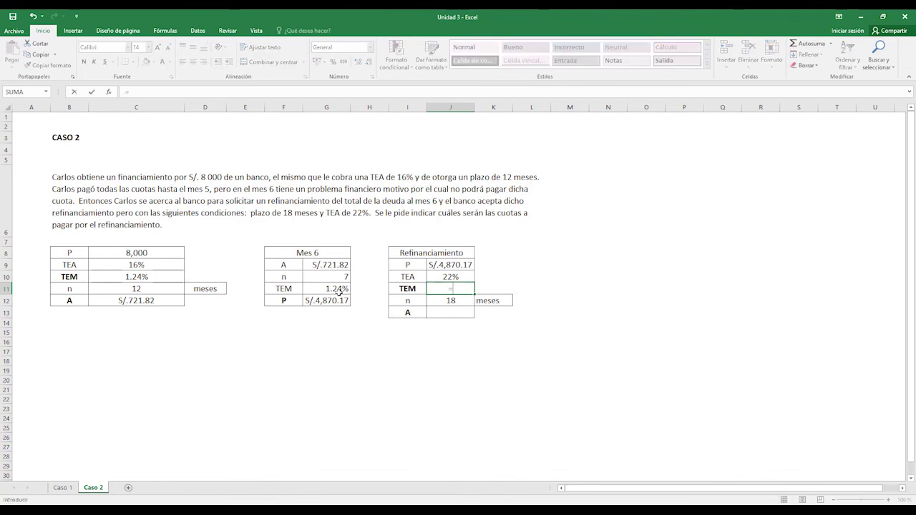
pyautogui.write("'pp")
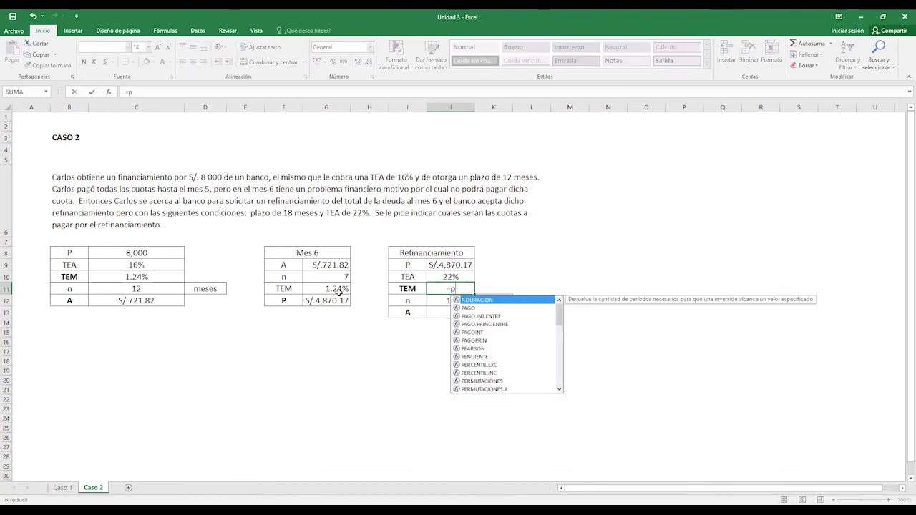
pyautogui.write('otencia(')
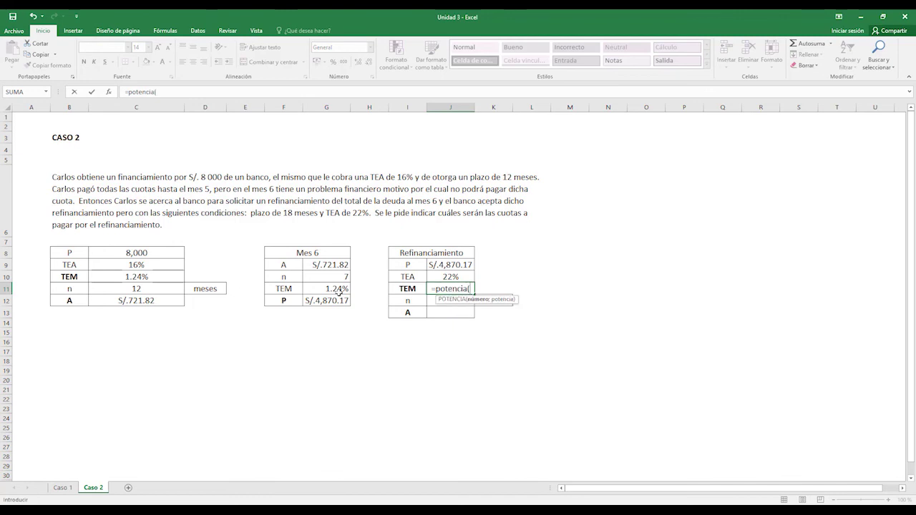
pyautogui.write('1+')
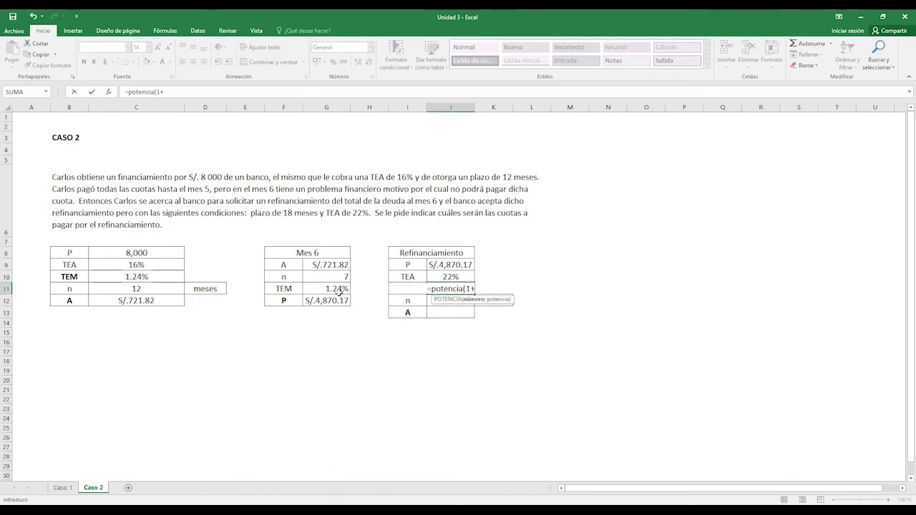
pyautogui.click(448, 276)
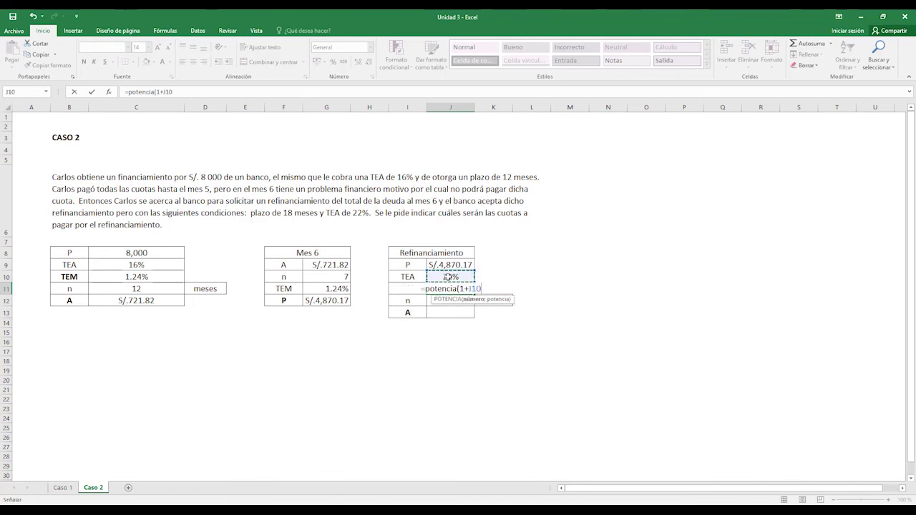
pyautogui.write(';1')
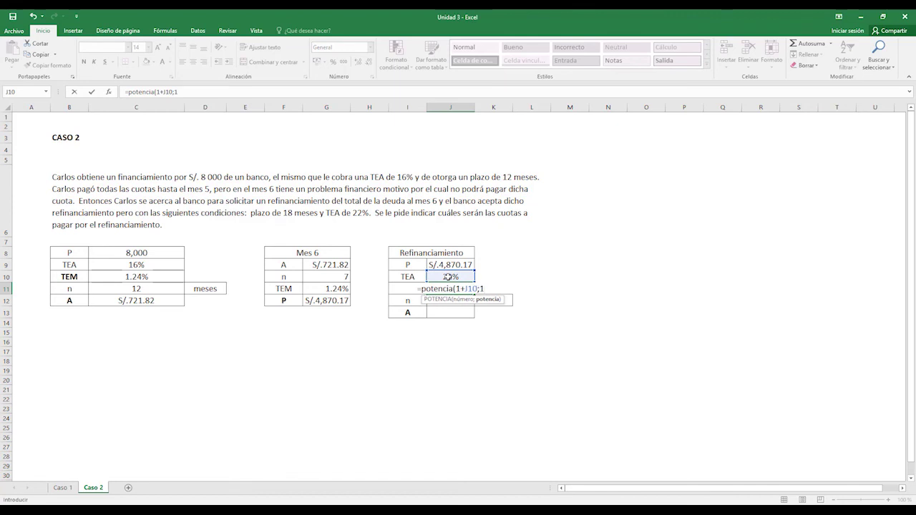
pyautogui.write('/12)-1')
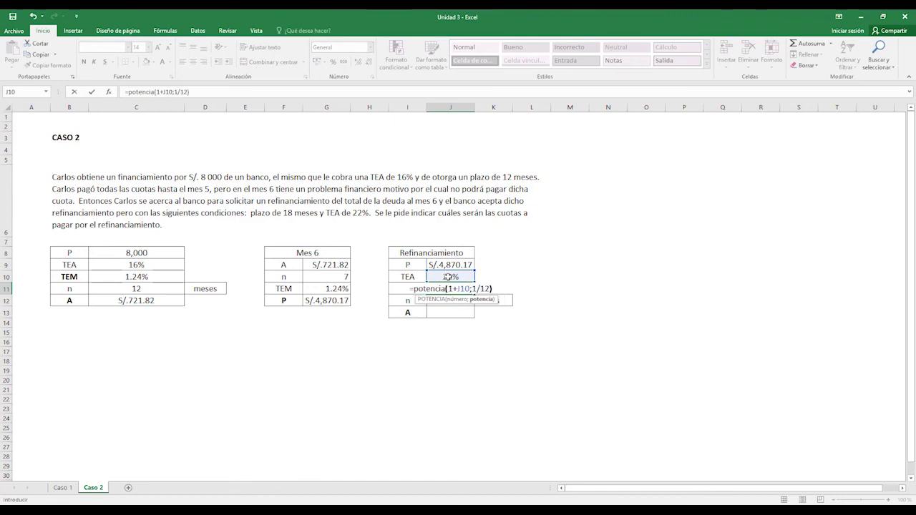
pyautogui.press('Return')
pyautogui.press('Up')
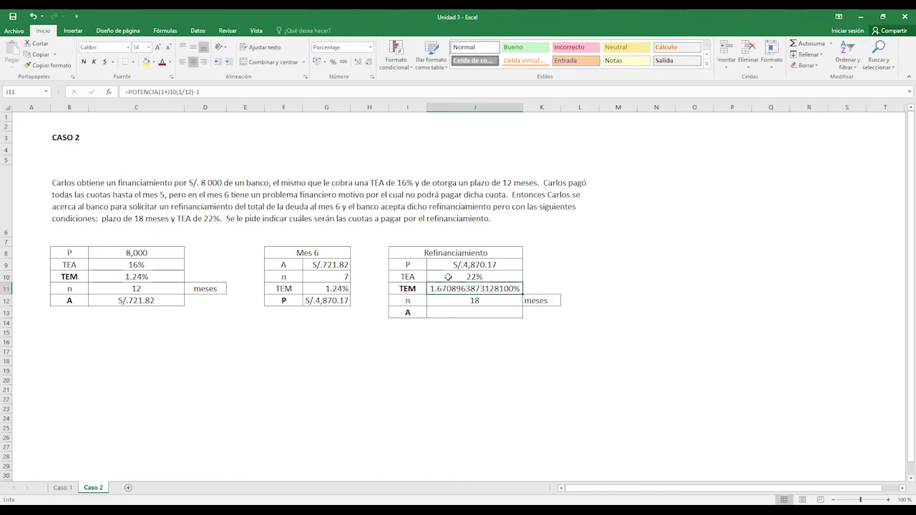
# Step: Copy the format of the Mes 6 TEM cell G11 onto the refinancing TEM in J11
pyautogui.click(334, 286)
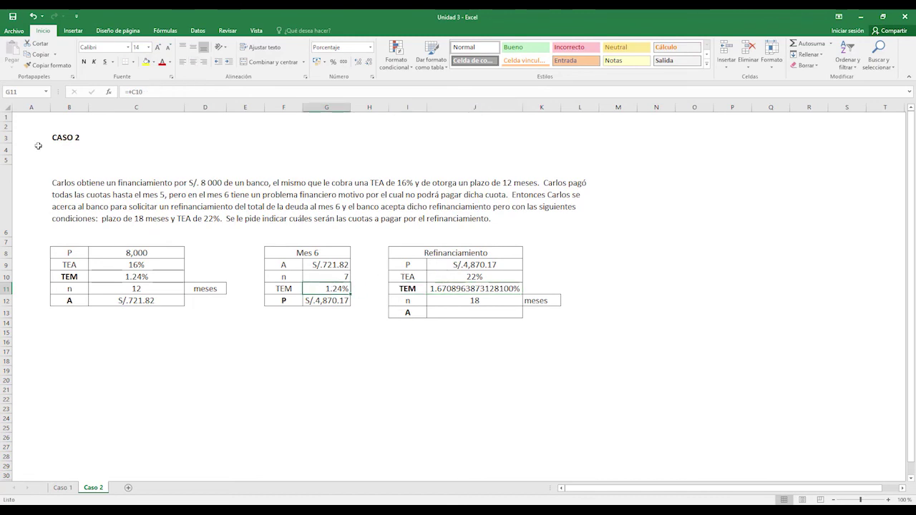
pyautogui.click(47, 66)
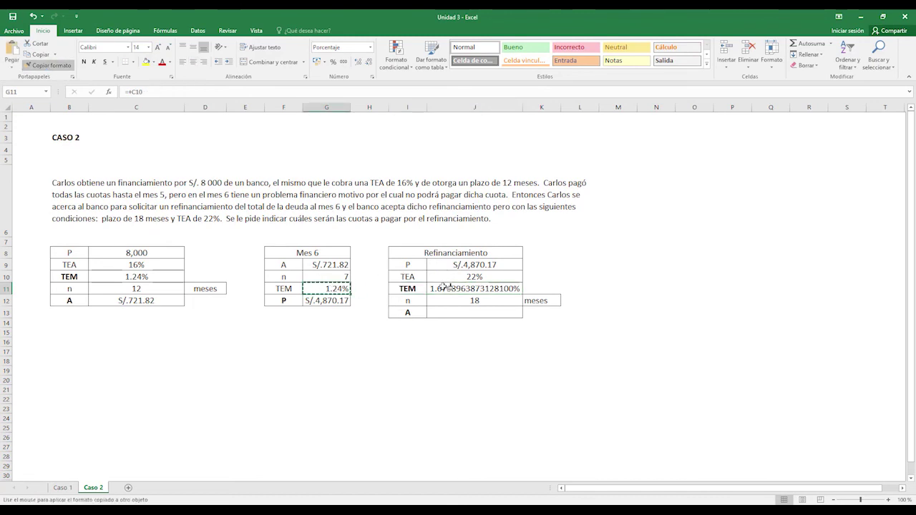
pyautogui.click(439, 286)
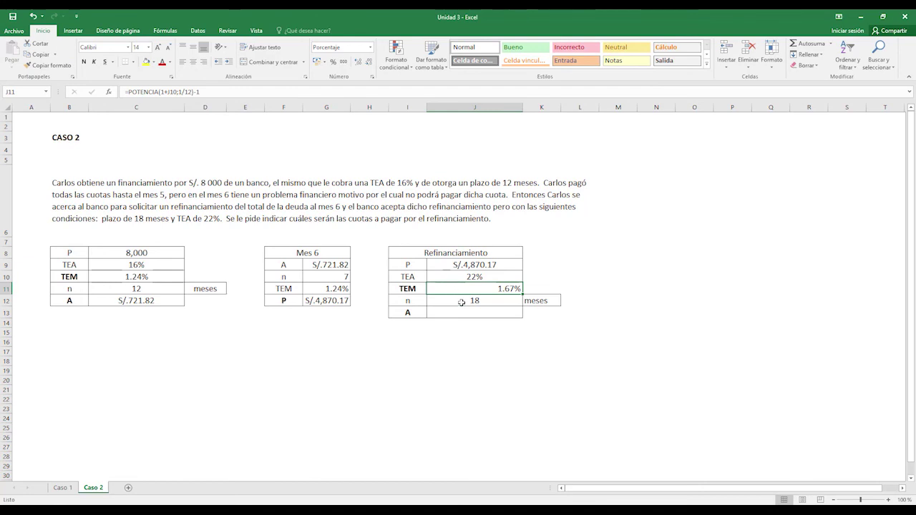
# Step: Calculate the refinanced loan's monthly payment A in J13 with the formula =PAGO(J11;J12;-J9)
pyautogui.click(462, 302)
pyautogui.click(456, 311)
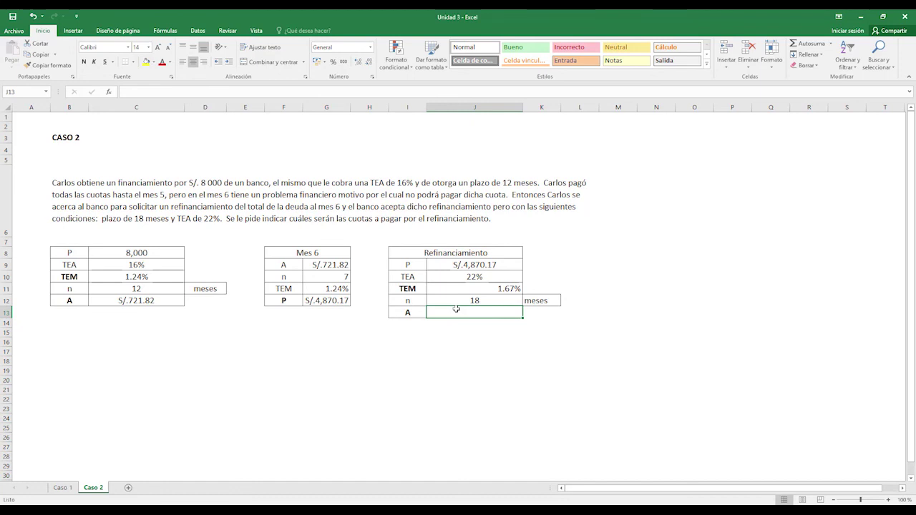
pyautogui.write('=pago')
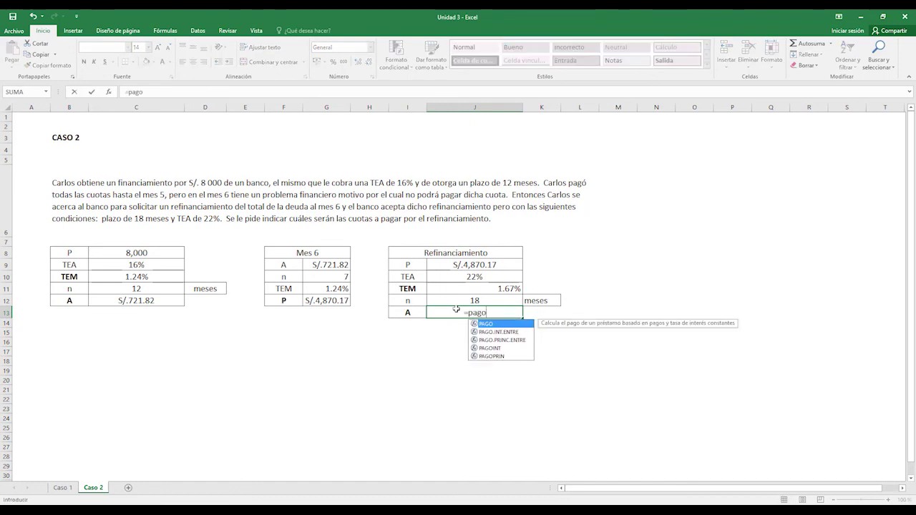
pyautogui.write('(')
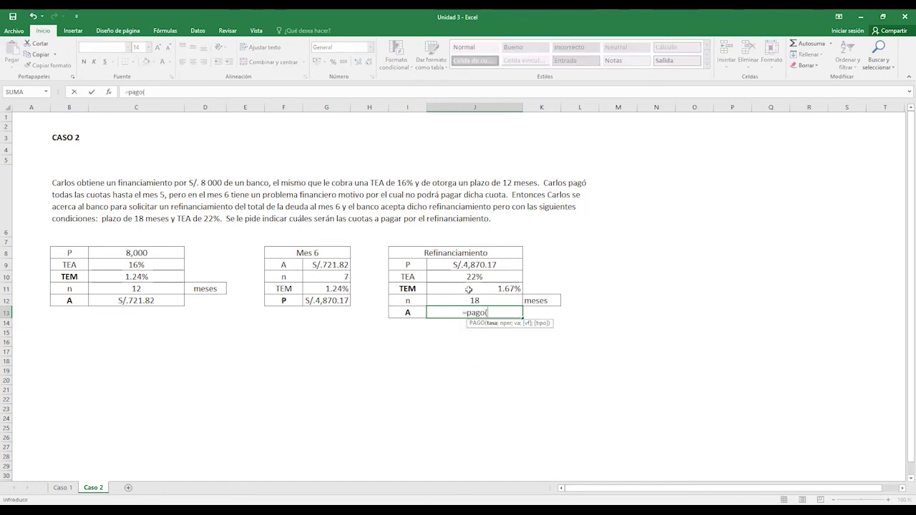
pyautogui.click(469, 290)
pyautogui.write(';')
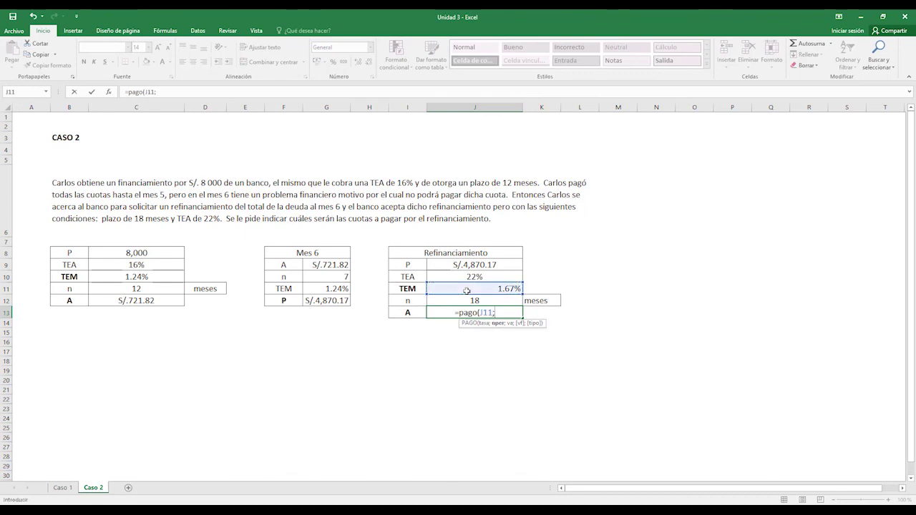
pyautogui.click(454, 301)
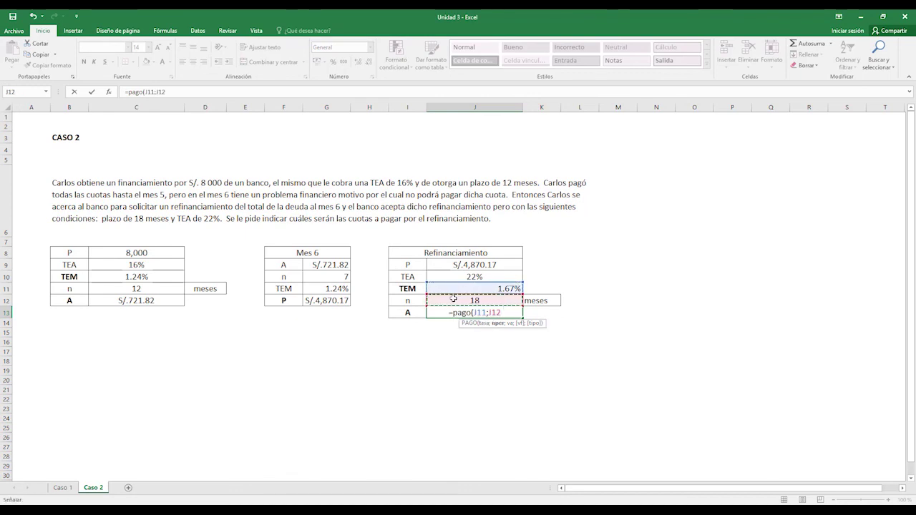
pyautogui.write(';-')
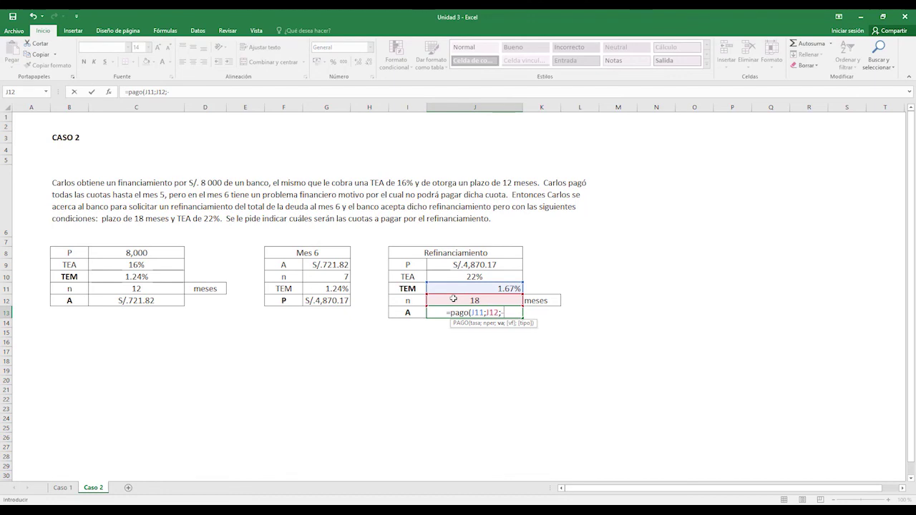
pyautogui.click(466, 265)
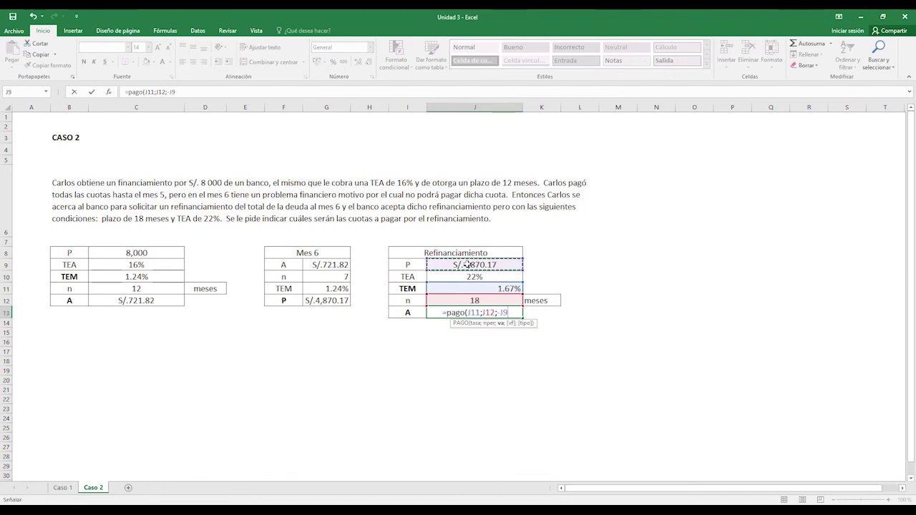
pyautogui.write(')')
pyautogui.press('Return')
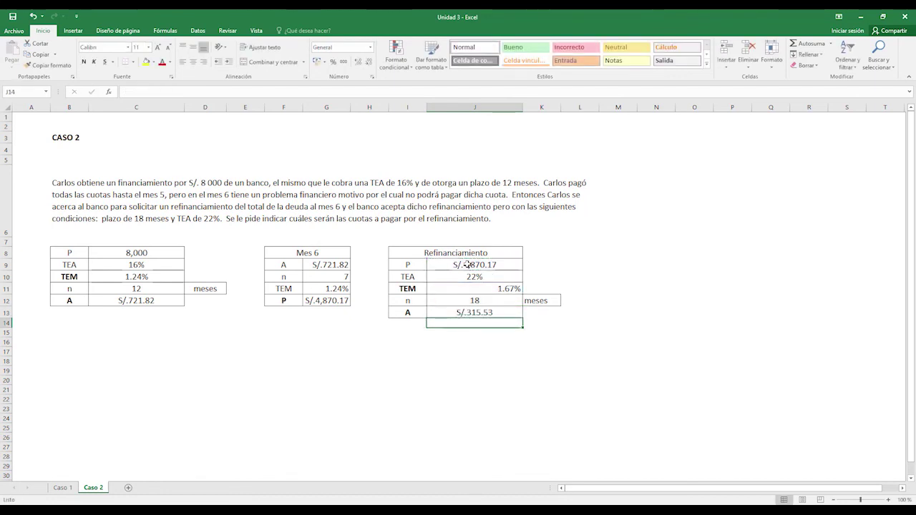